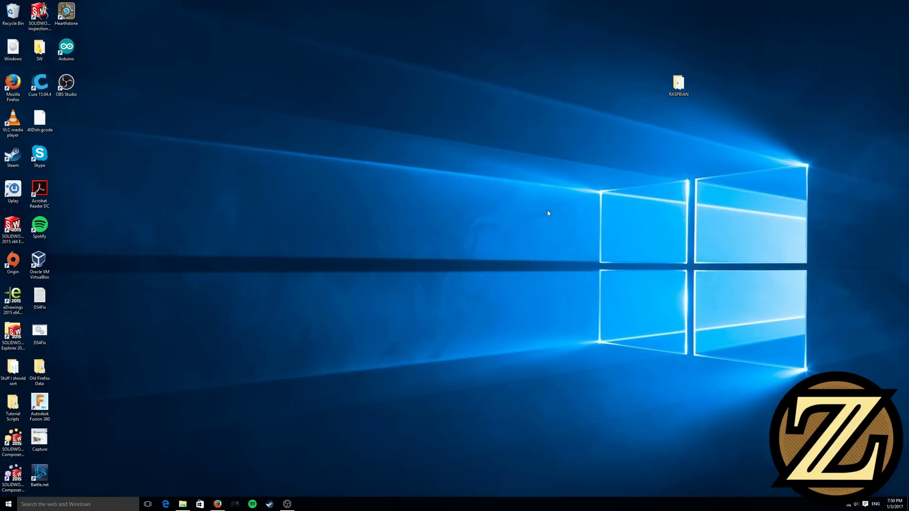
Go to raspberrypi.org Downloads > Raspbian to show the Jessie with PIXEL and Jessie Lite images
{"action": "left_click", "coordinate": [217, 504]}
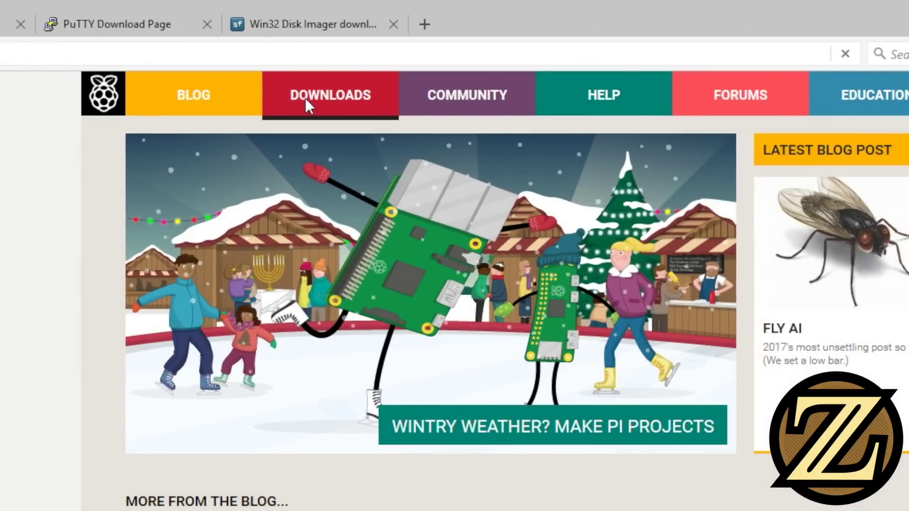
{"action": "left_click", "coordinate": [305, 97]}
{"action": "left_click", "coordinate": [444, 294]}
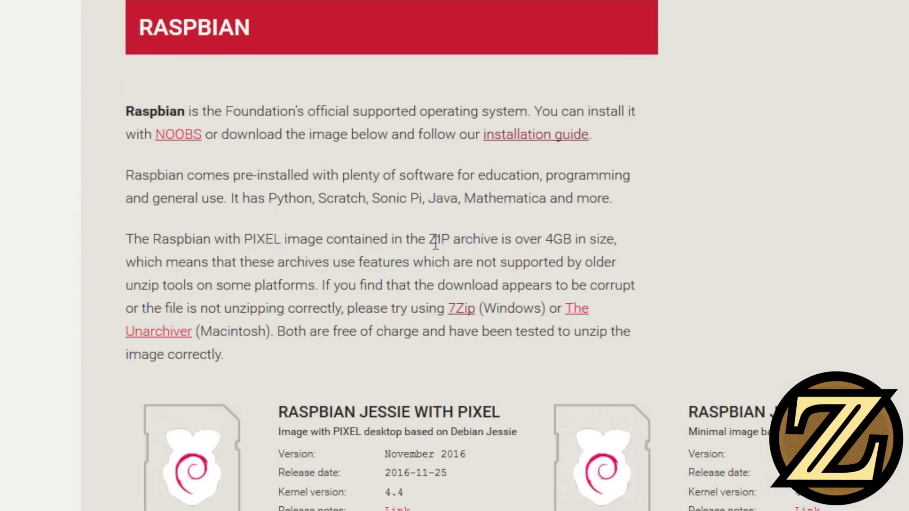
{"action": "scroll", "coordinate": [360, 331], "scroll_direction": "down", "scroll_amount": 3}
{"action": "left_click_drag", "start_coordinate": [278, 336], "coordinate": [490, 345]}
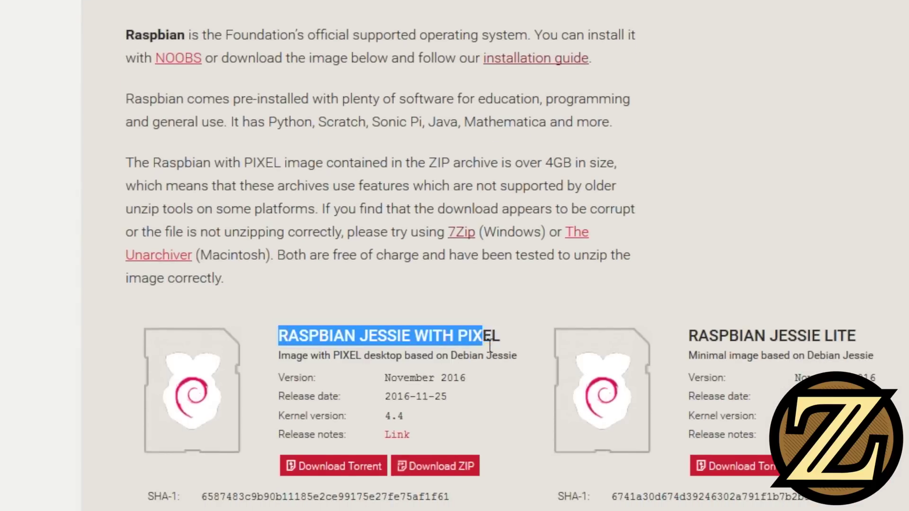
{"action": "left_click", "coordinate": [515, 334]}
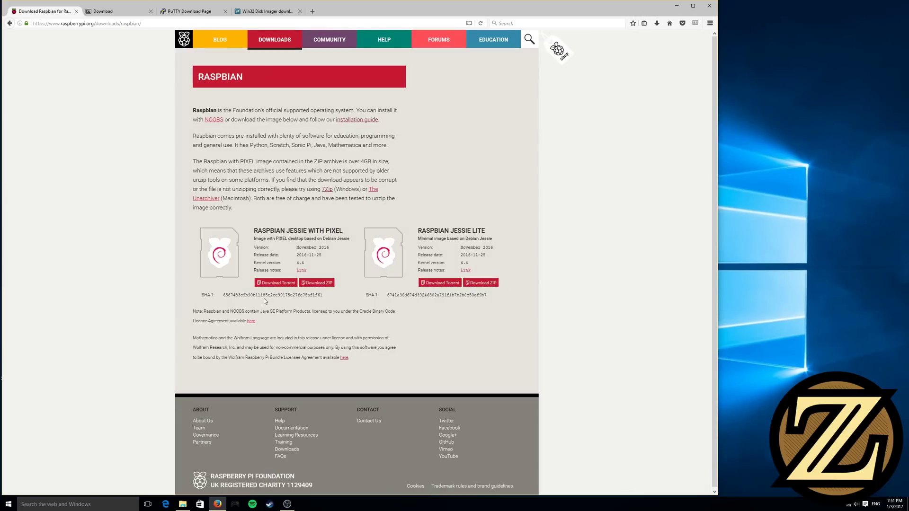
Switch to the 7-Zip 16.04 download tab and highlight the 64-bit x64 Windows installer
{"action": "left_click", "coordinate": [108, 17]}
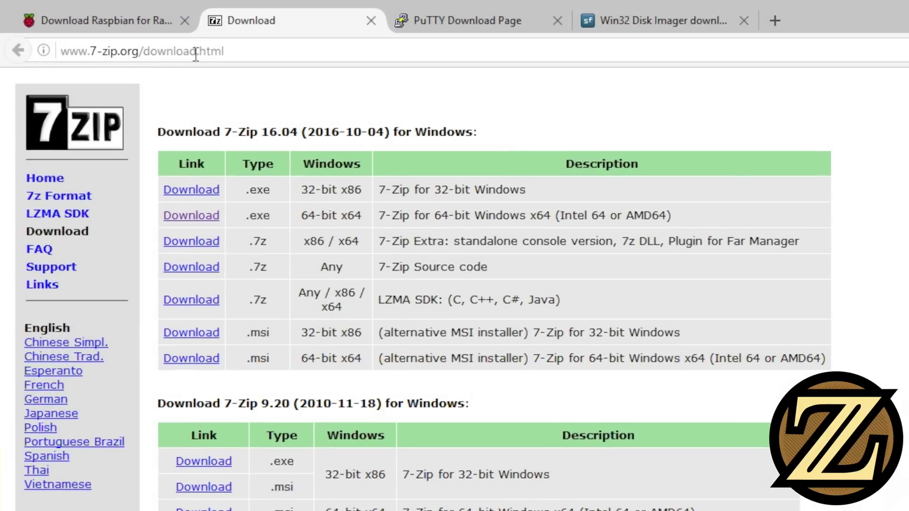
{"action": "left_click", "coordinate": [231, 51]}
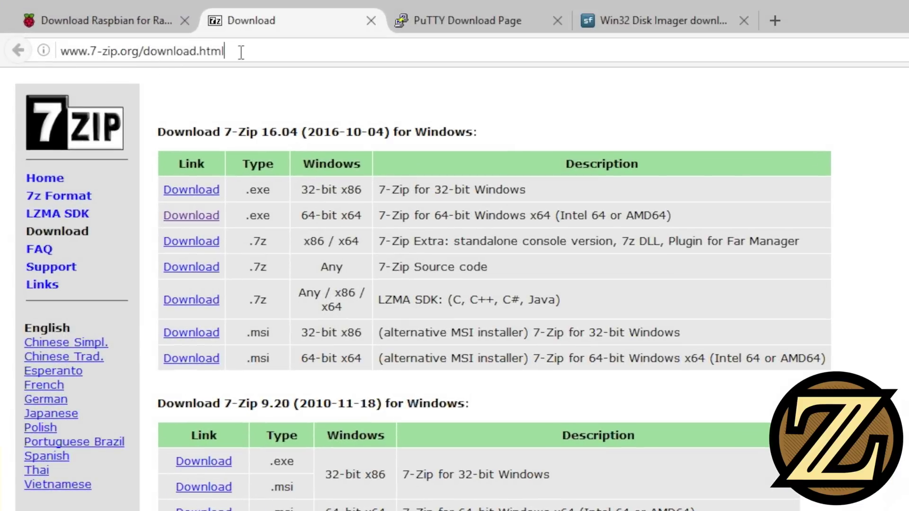
{"action": "left_click", "coordinate": [276, 72]}
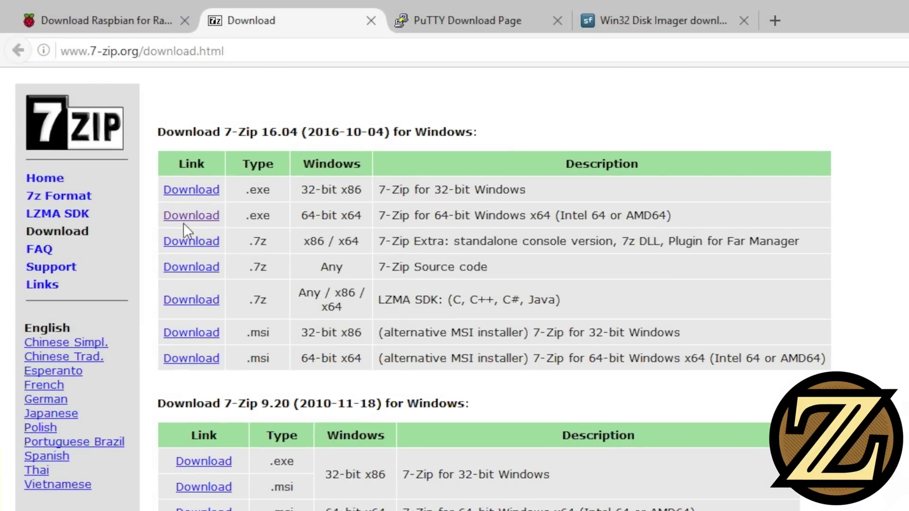
{"action": "left_click_drag", "start_coordinate": [300, 215], "coordinate": [360, 216]}
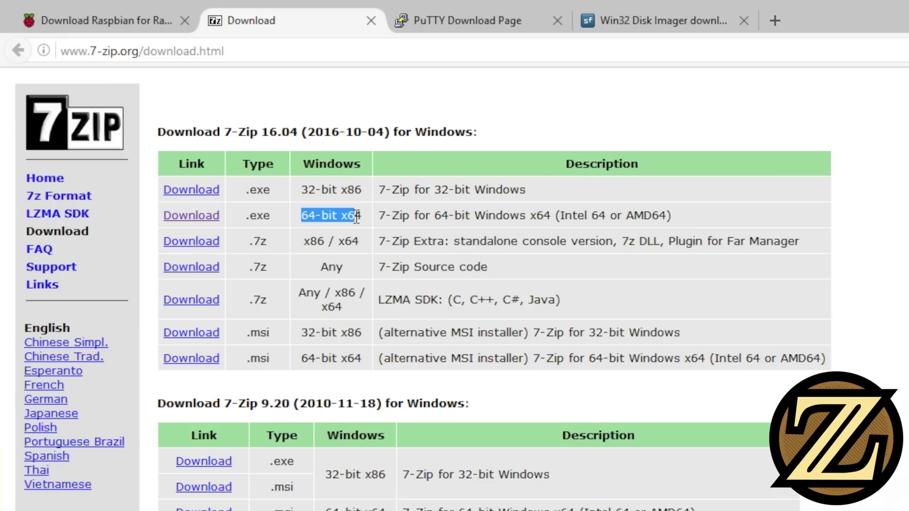
{"action": "left_click", "coordinate": [357, 217]}
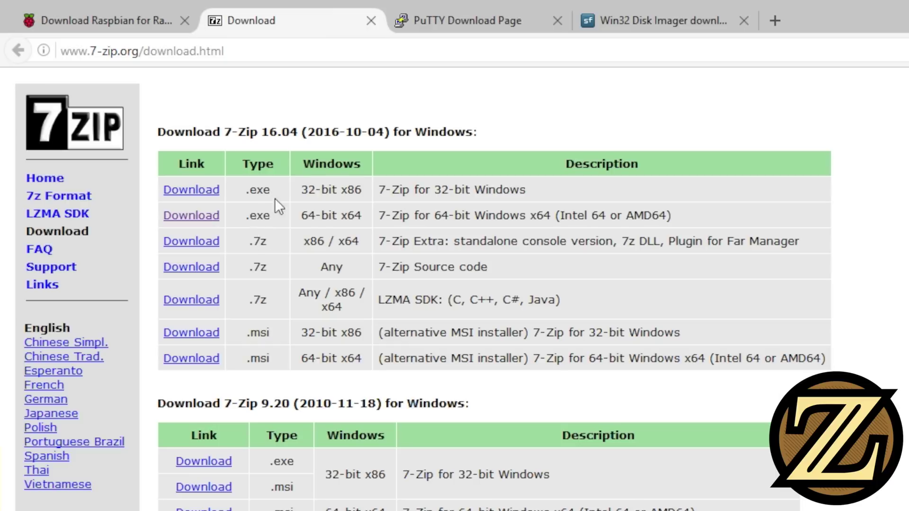
Switch to the PuTTY download page tab and highlight its URL in the address bar
{"action": "left_click", "coordinate": [474, 26]}
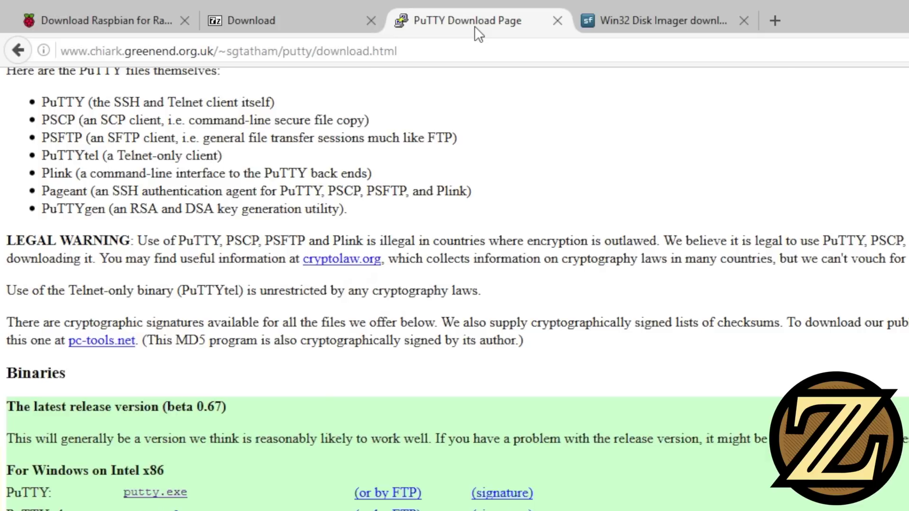
{"action": "left_click", "coordinate": [483, 50]}
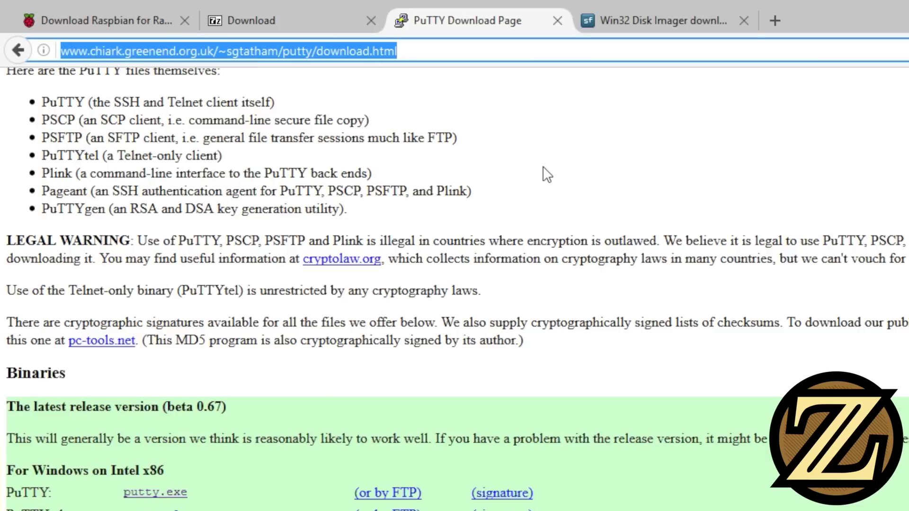
{"action": "left_click", "coordinate": [550, 198]}
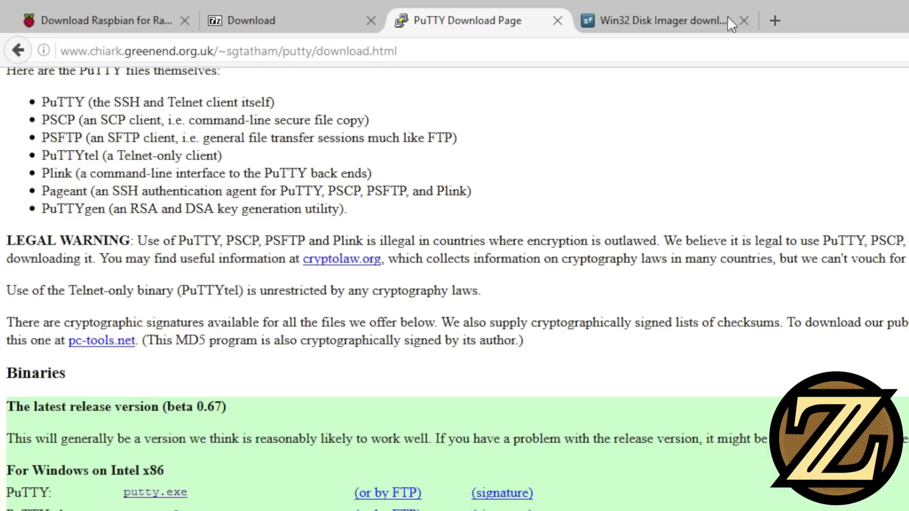
Show the Win32 Disk Imager SourceForge tab, then minimize Firefox to reveal the desktop
{"action": "left_click", "coordinate": [704, 22]}
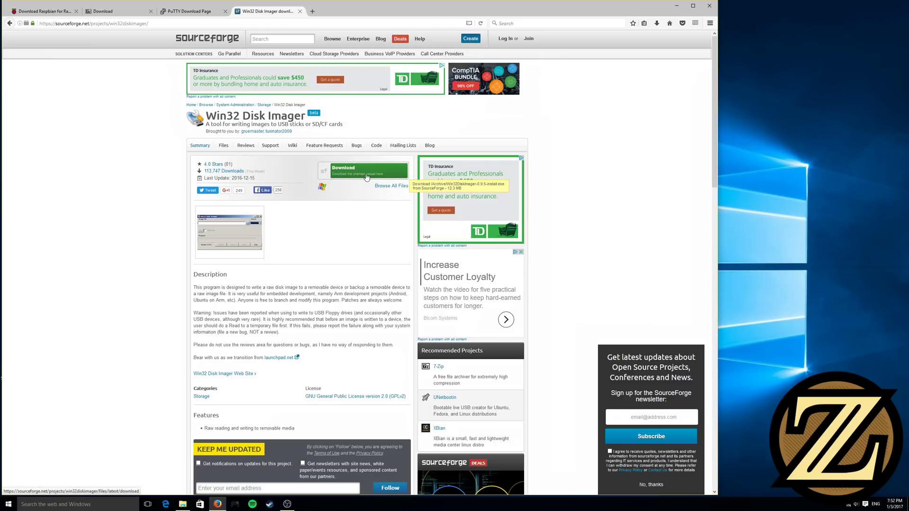
{"action": "left_click", "coordinate": [676, 7]}
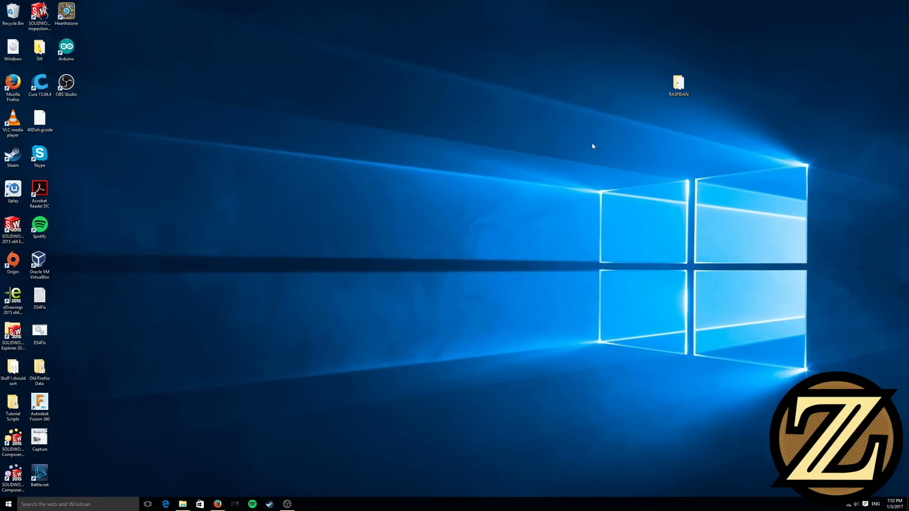
Open the desktop RASPBIAN folder and select Win32DiskImager, 7z1604-x64, putty and the raspbian-jessie zip
{"action": "double_click", "coordinate": [678, 83]}
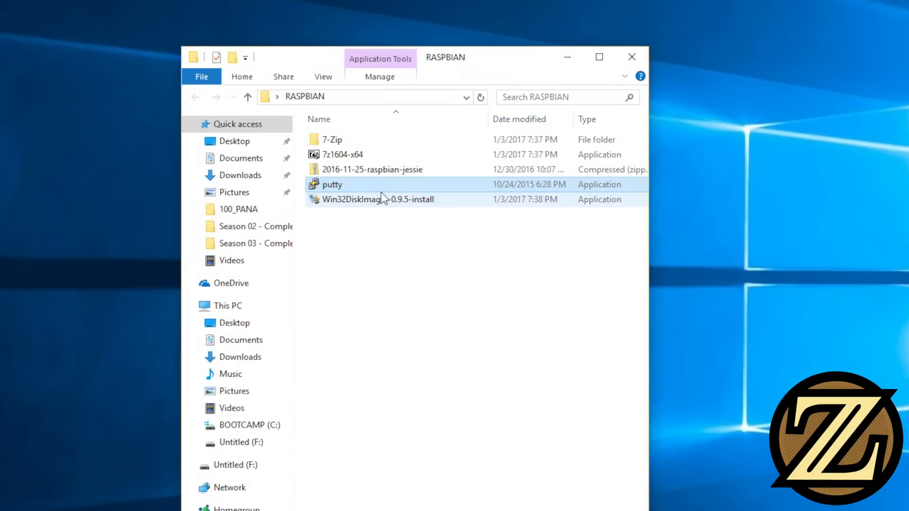
{"action": "left_click", "coordinate": [382, 199]}
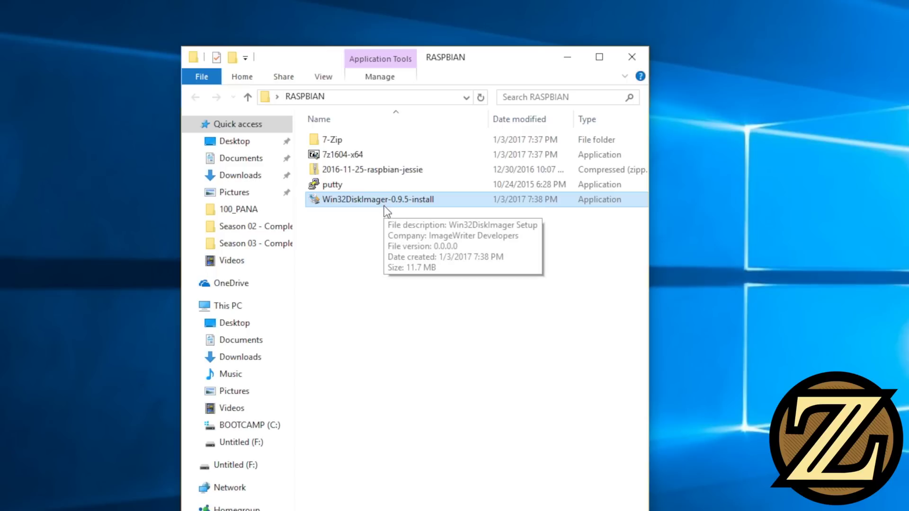
{"action": "left_click", "coordinate": [395, 156]}
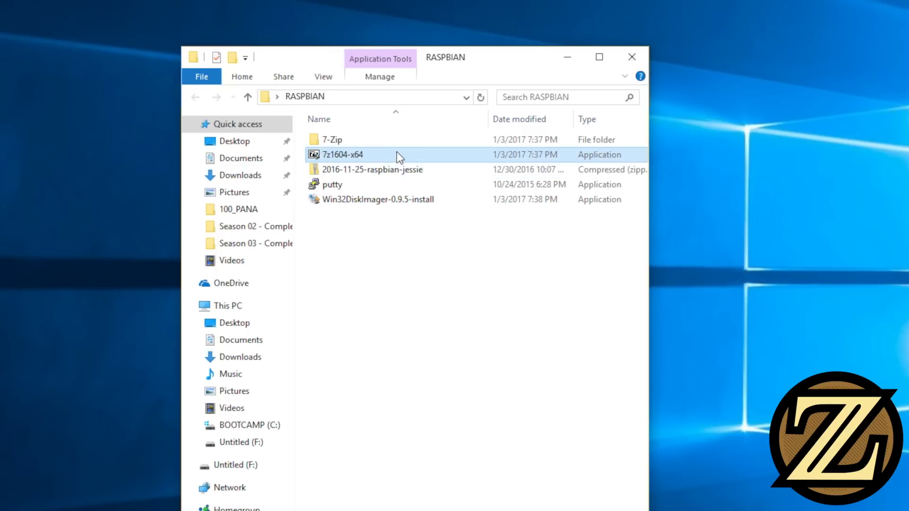
{"action": "left_click", "coordinate": [382, 184]}
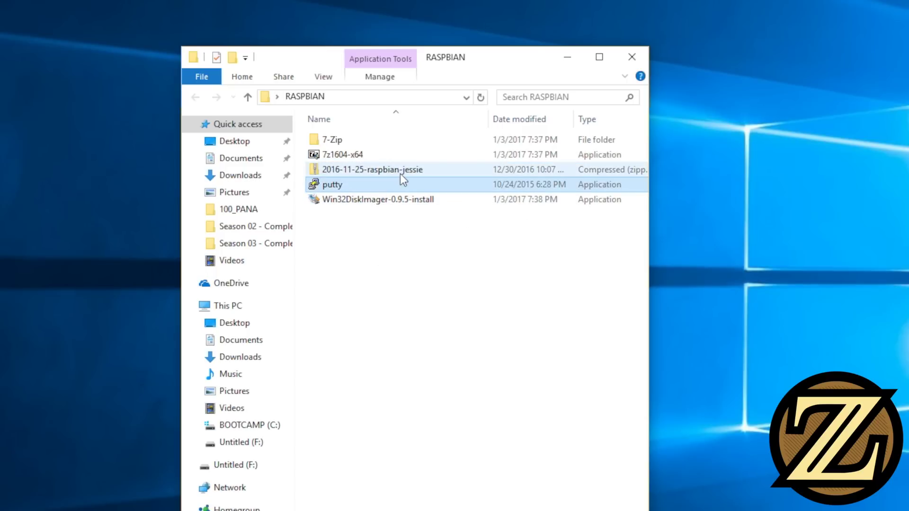
{"action": "left_click", "coordinate": [401, 176]}
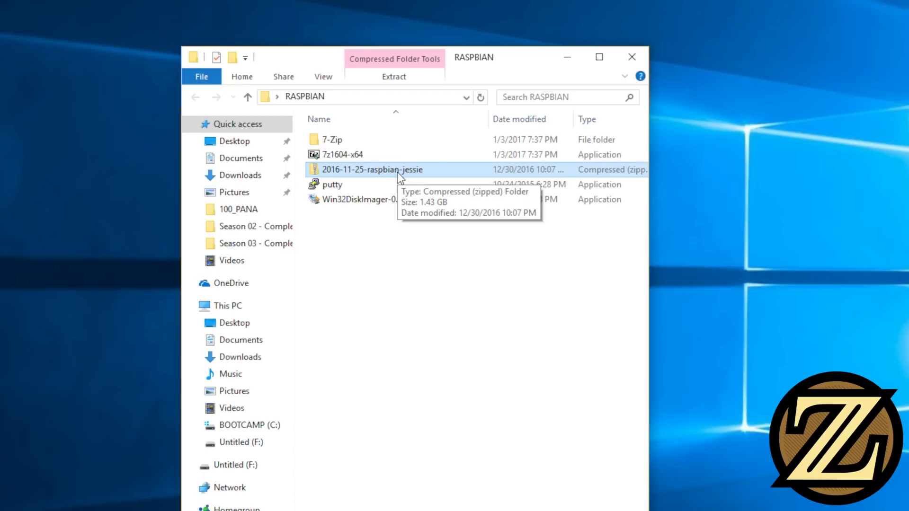
Extract the 2016-11-25-raspbian-jessie zip here with 7-Zip and select the resulting 4.07 GB image
{"action": "right_click", "coordinate": [398, 174]}
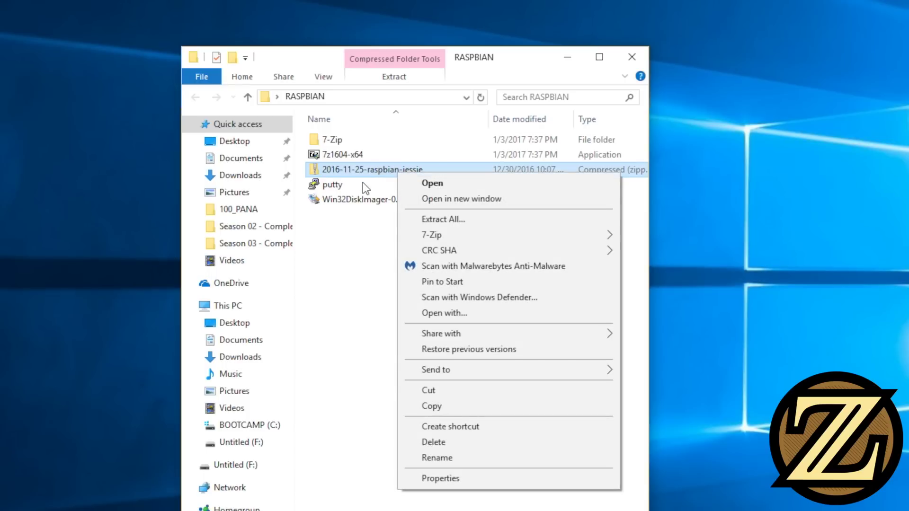
{"action": "mouse_move", "coordinate": [435, 240]}
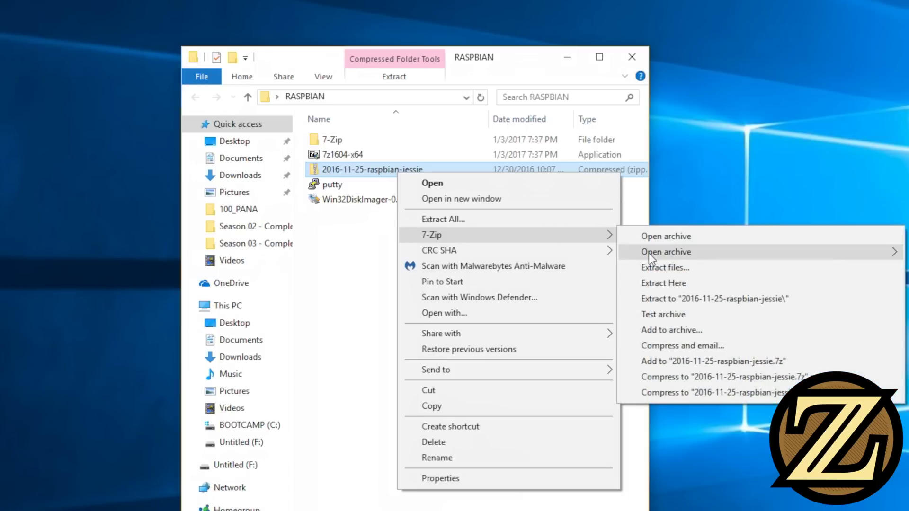
{"action": "left_click", "coordinate": [692, 280]}
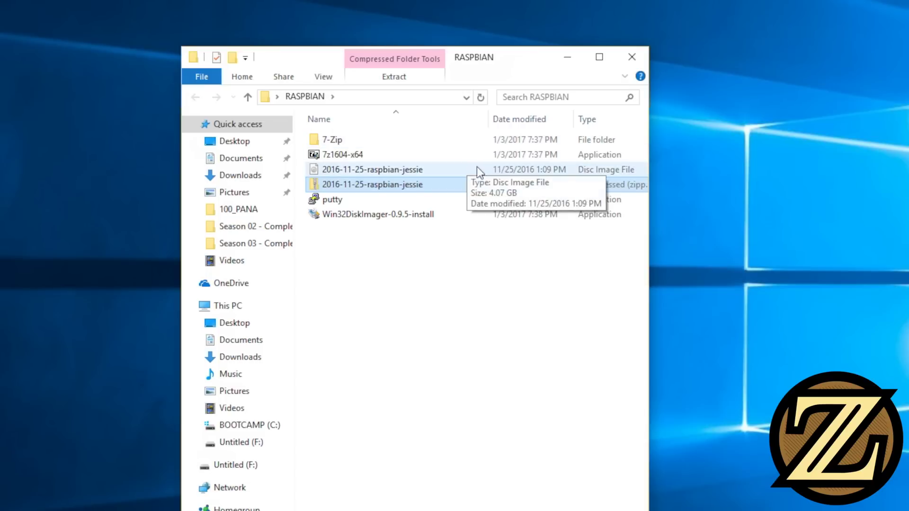
{"action": "left_click", "coordinate": [471, 173]}
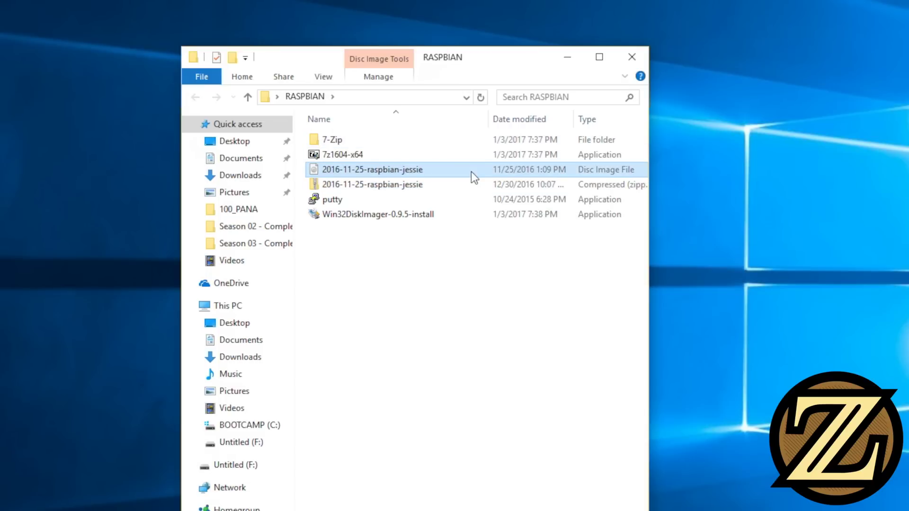
Check the Untitled (F:) drive, go back to RASPBIAN, and launch Win32 Disk Imager via 'win32' search
{"action": "left_click", "coordinate": [274, 444]}
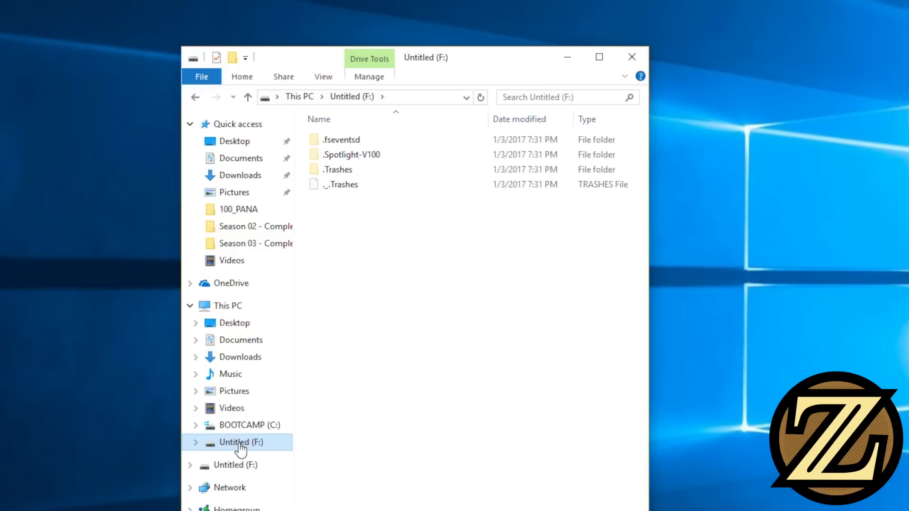
{"action": "left_click", "coordinate": [195, 97]}
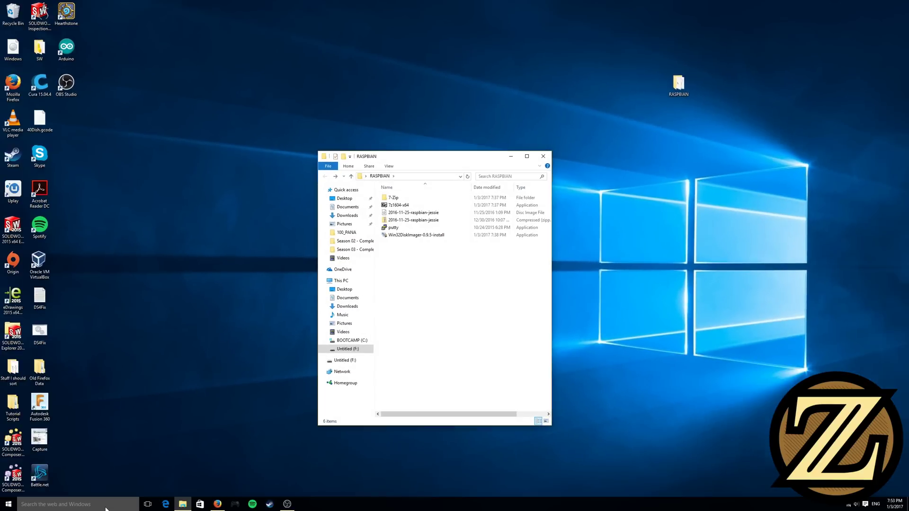
{"action": "left_click", "coordinate": [106, 507]}
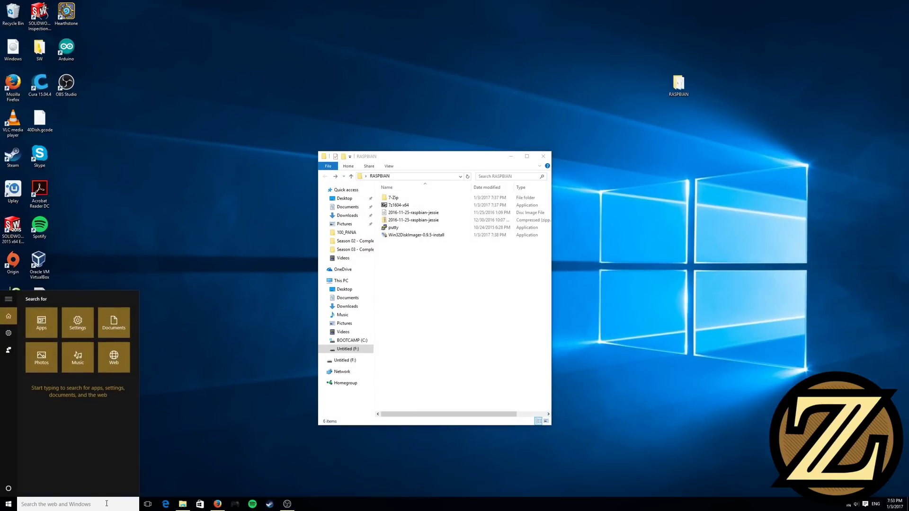
{"action": "type", "text": "win32"}
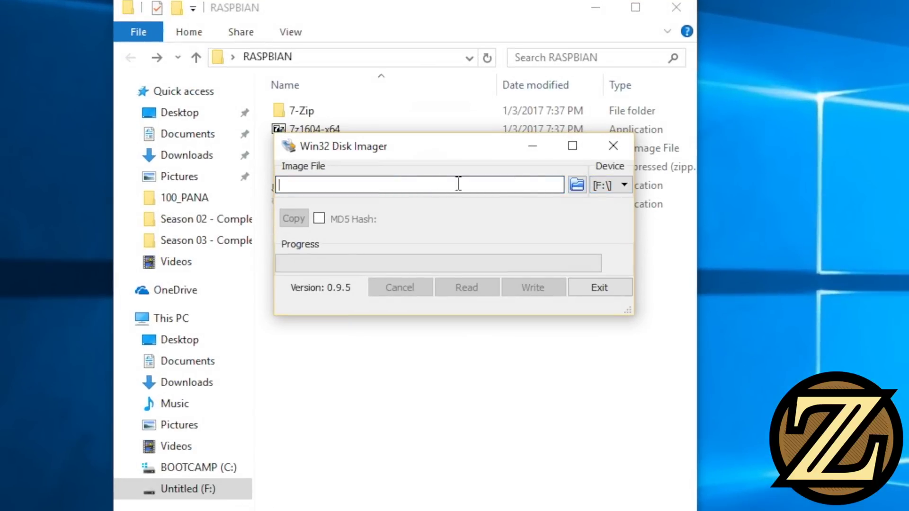
Choose RASPBIAN\2016-11-25-raspbian-jessie.img as the image file in Win32 Disk Imager
{"action": "left_click", "coordinate": [575, 187]}
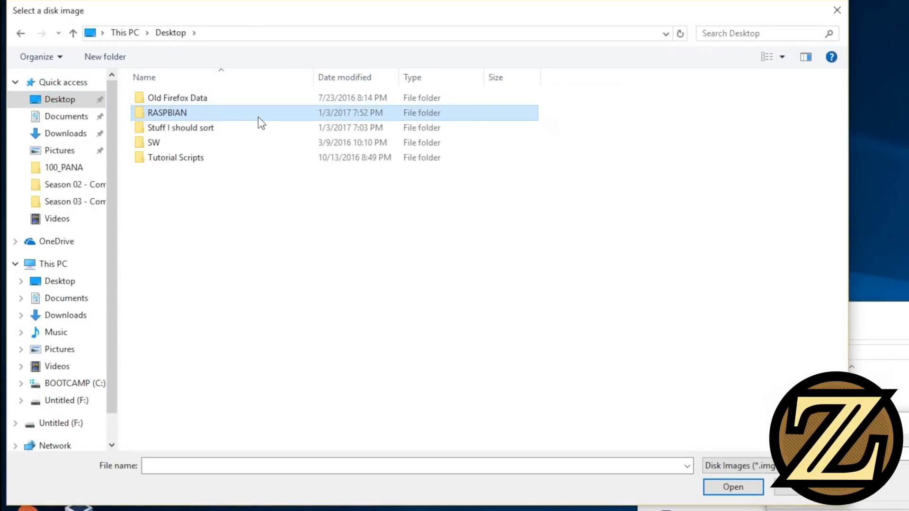
{"action": "double_click", "coordinate": [258, 116]}
{"action": "left_click", "coordinate": [259, 117]}
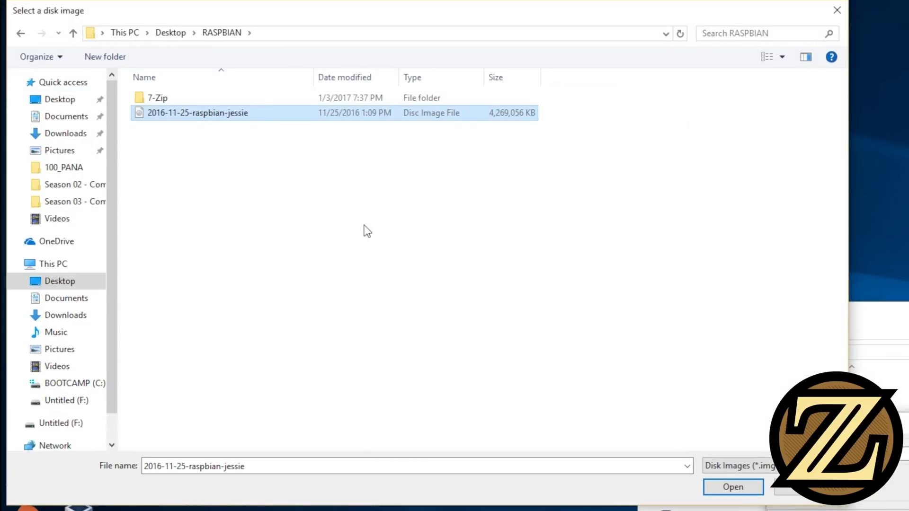
{"action": "left_click", "coordinate": [738, 489]}
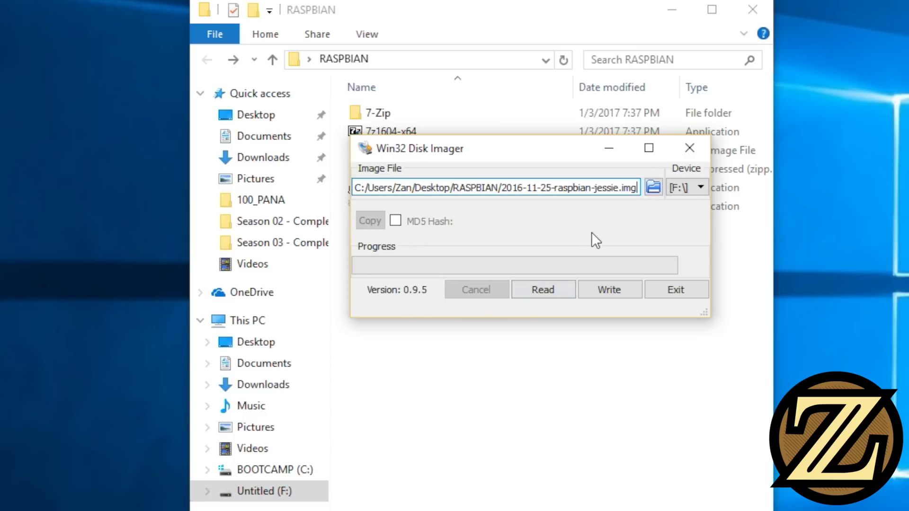
Write the image to drive F:, confirm the overwrite, acknowledge success, and exit the imager
{"action": "left_click", "coordinate": [610, 303]}
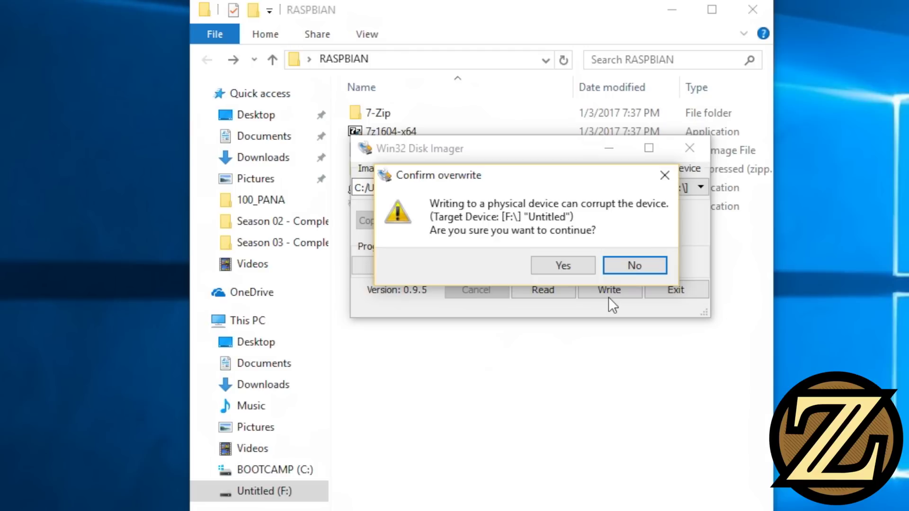
{"action": "left_click", "coordinate": [578, 267]}
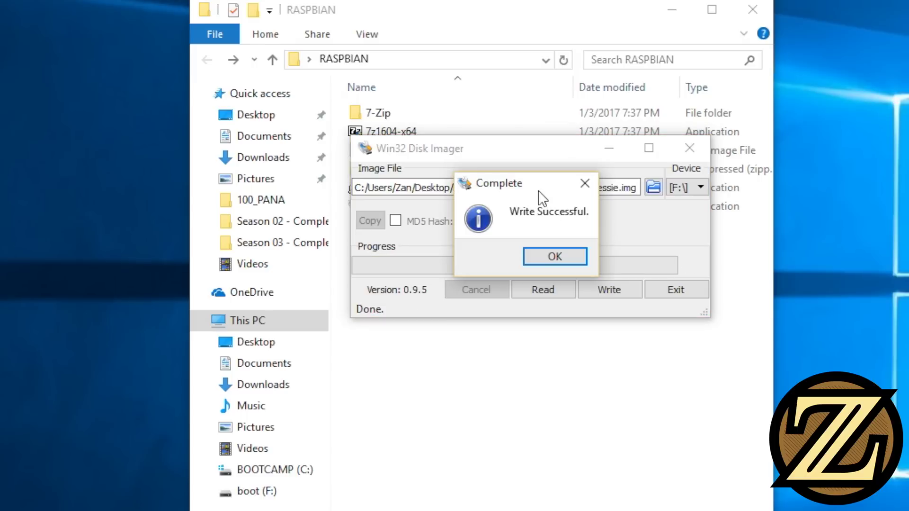
{"action": "left_click", "coordinate": [555, 255]}
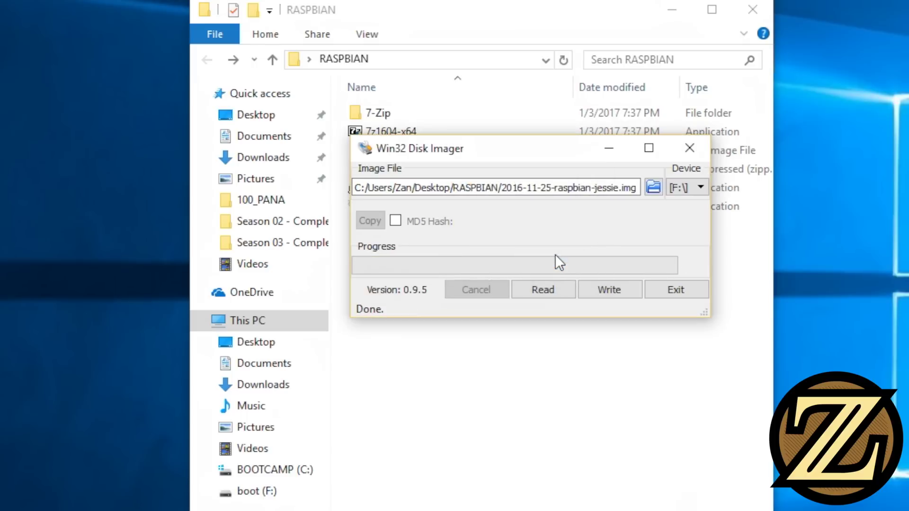
{"action": "left_click", "coordinate": [677, 290]}
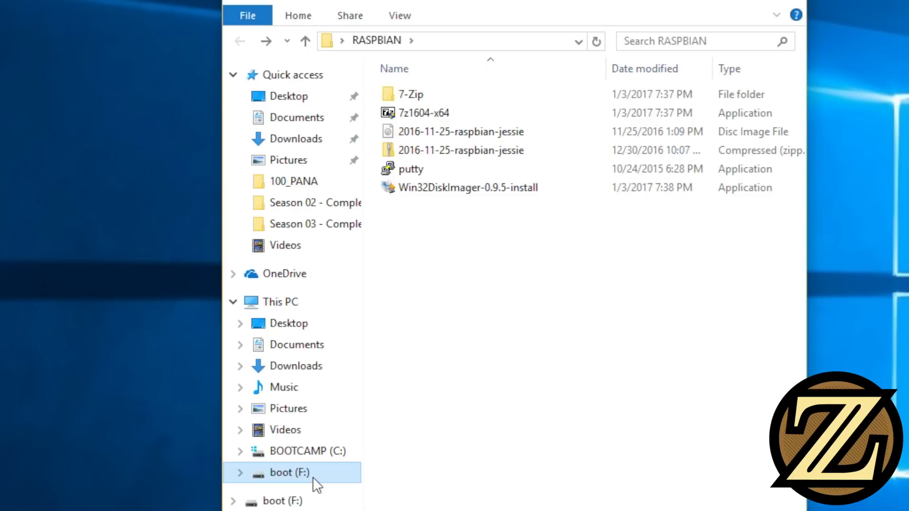
Show the boot (F:) drive's files, such as overlays, bootcode.bin, config and kernel images
{"action": "left_click", "coordinate": [290, 472]}
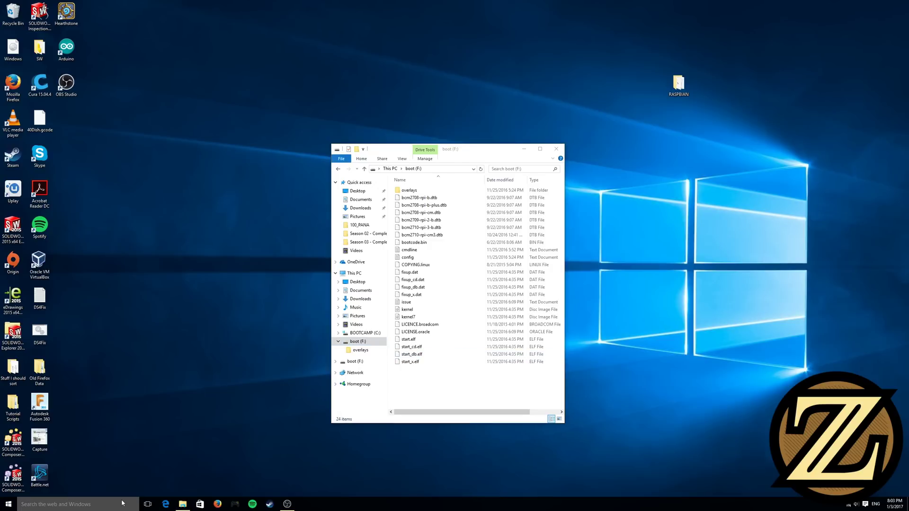
Launch Notepad from search and type 'whatever you want' into a new note
{"action": "left_click", "coordinate": [122, 504]}
{"action": "type", "text": "notepad"}
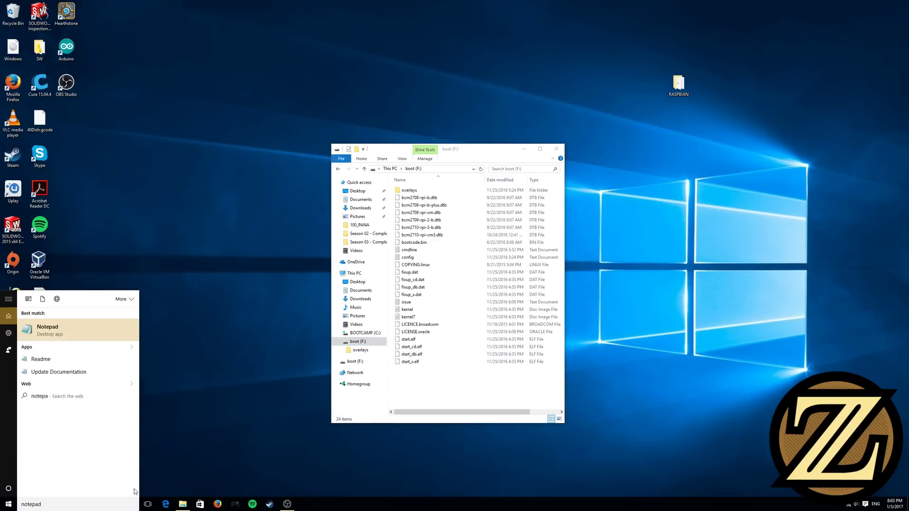
{"action": "key", "text": "Return"}
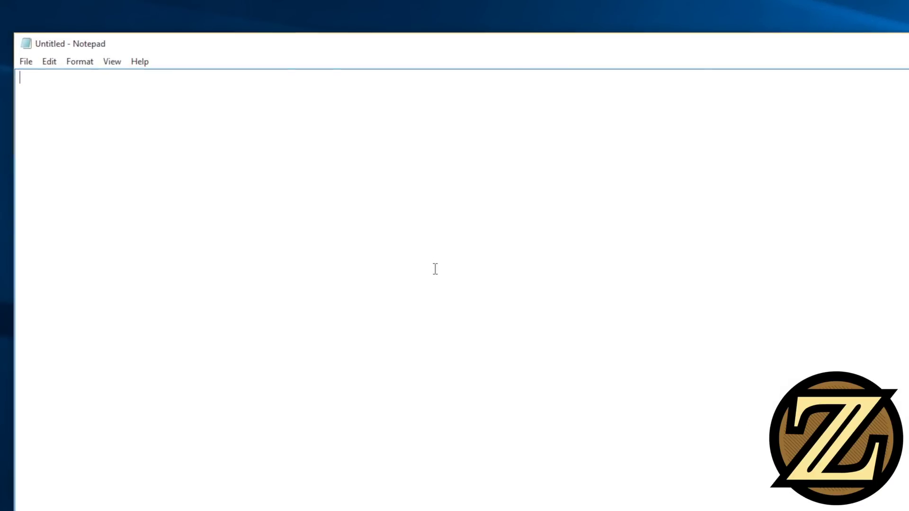
{"action": "type", "text": "whatever you want"}
Save the note to the root of boot (F:) as 'ssh' with file type All Files
{"action": "left_click", "coordinate": [23, 63]}
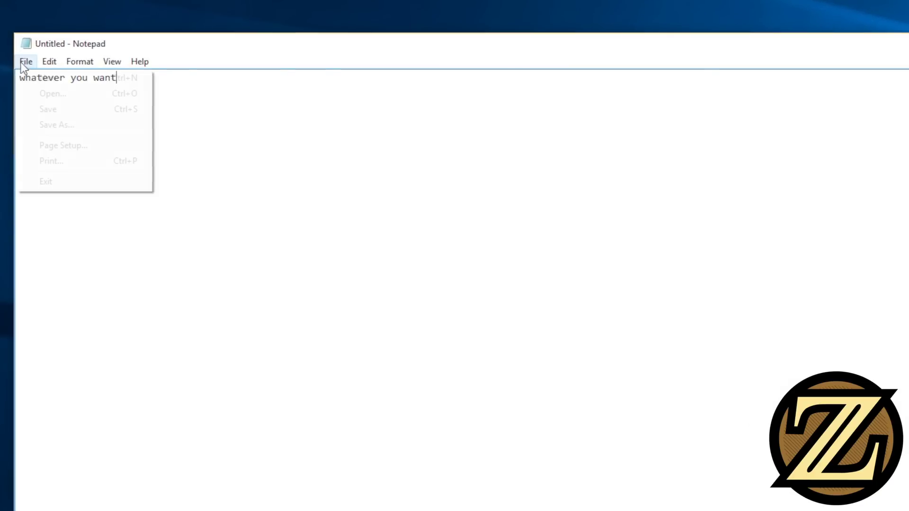
{"action": "left_click", "coordinate": [40, 127]}
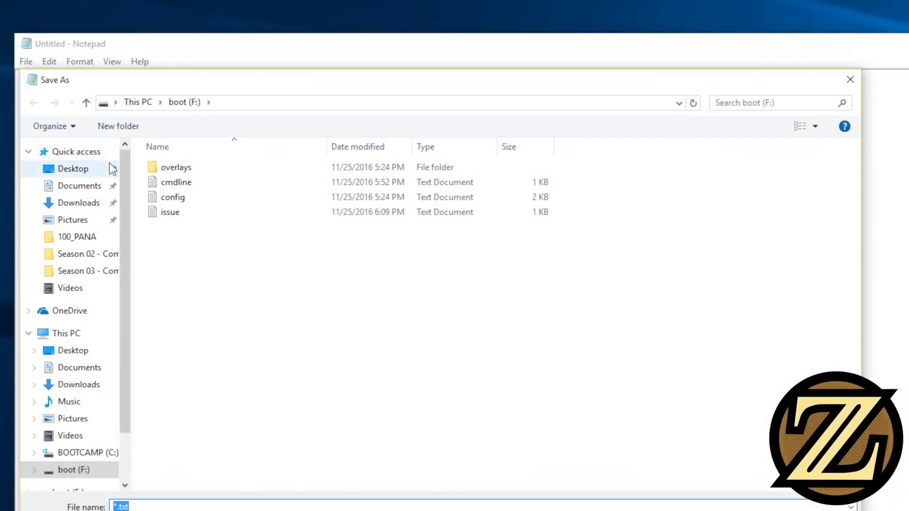
{"action": "scroll", "coordinate": [127, 343], "scroll_direction": "down", "scroll_amount": 1}
{"action": "left_click", "coordinate": [96, 466]}
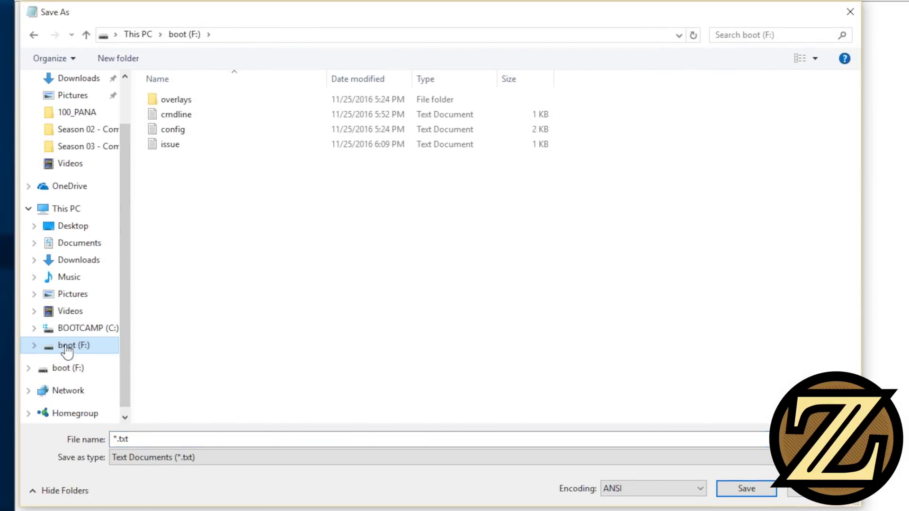
{"action": "left_click", "coordinate": [198, 458]}
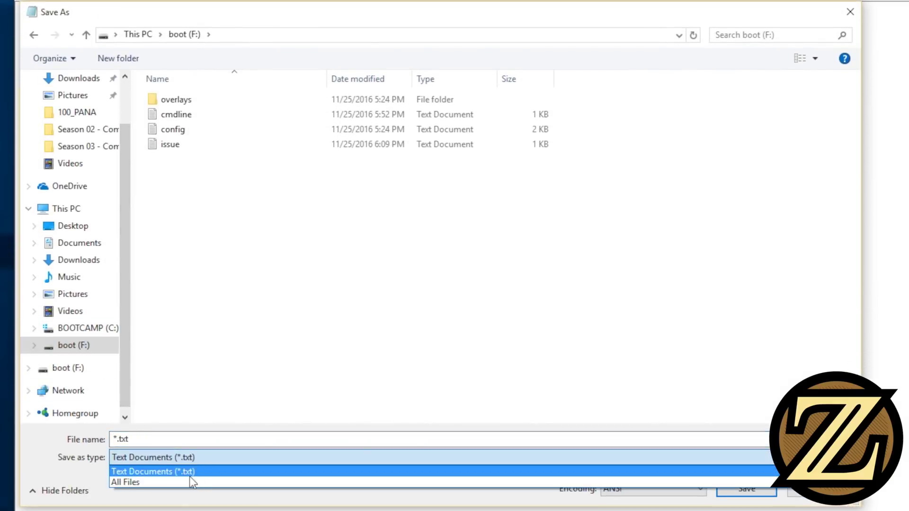
{"action": "left_click", "coordinate": [186, 482]}
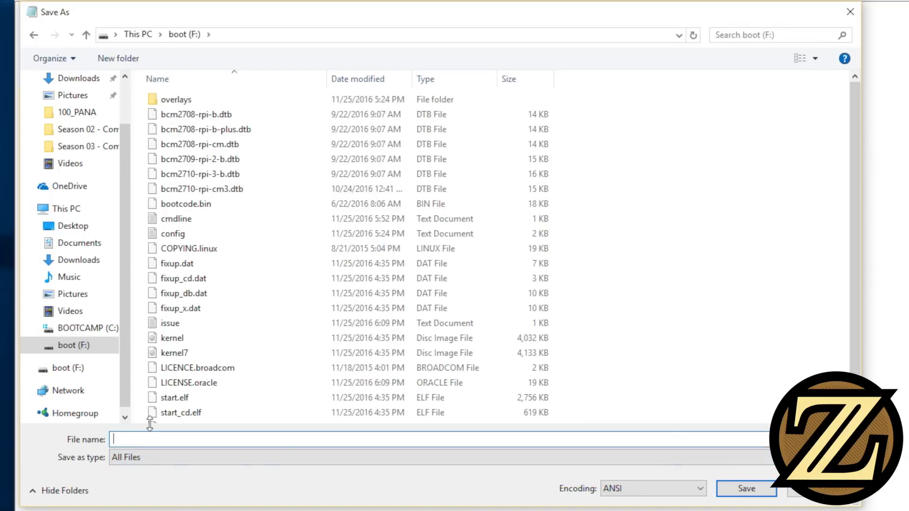
{"action": "type", "text": "\"ssh"}
{"action": "left_click", "coordinate": [736, 491]}
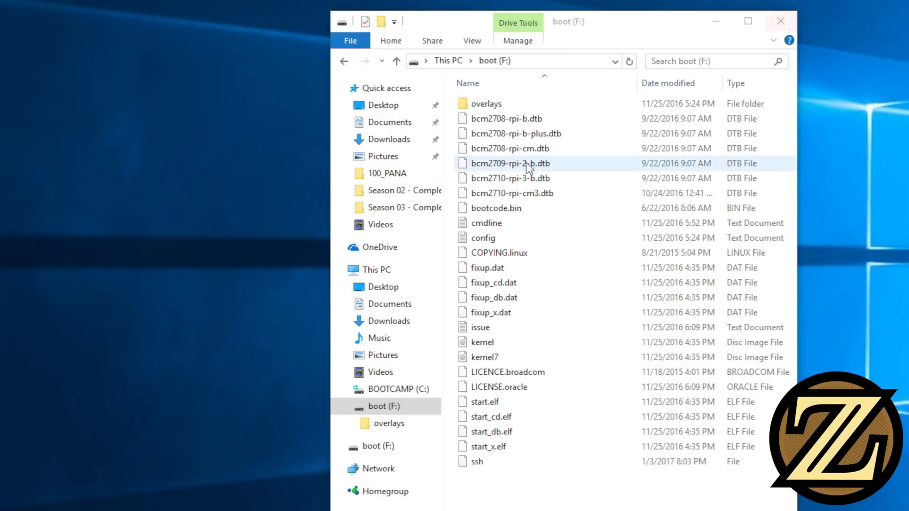
Eject the boot (F:) SD card, which now holds the ssh file, from File Explorer
{"action": "left_click", "coordinate": [417, 405]}
{"action": "right_click", "coordinate": [416, 406]}
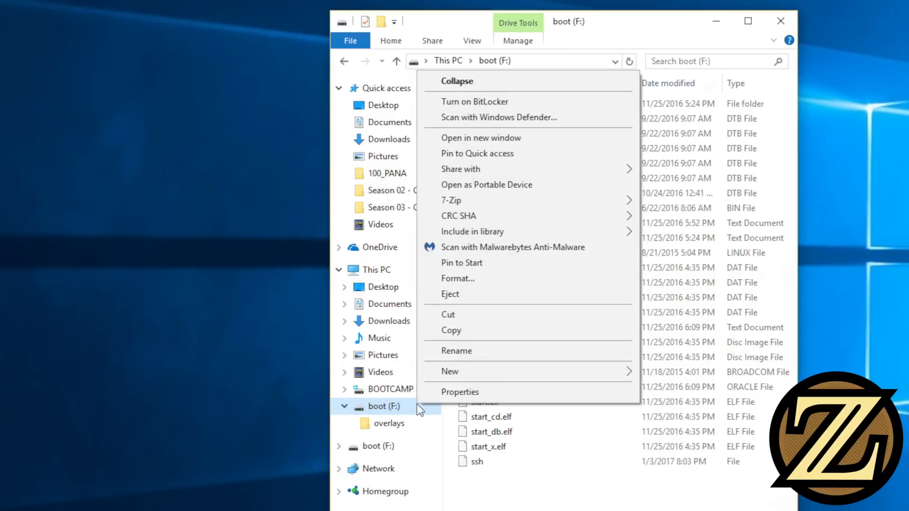
{"action": "left_click", "coordinate": [478, 292]}
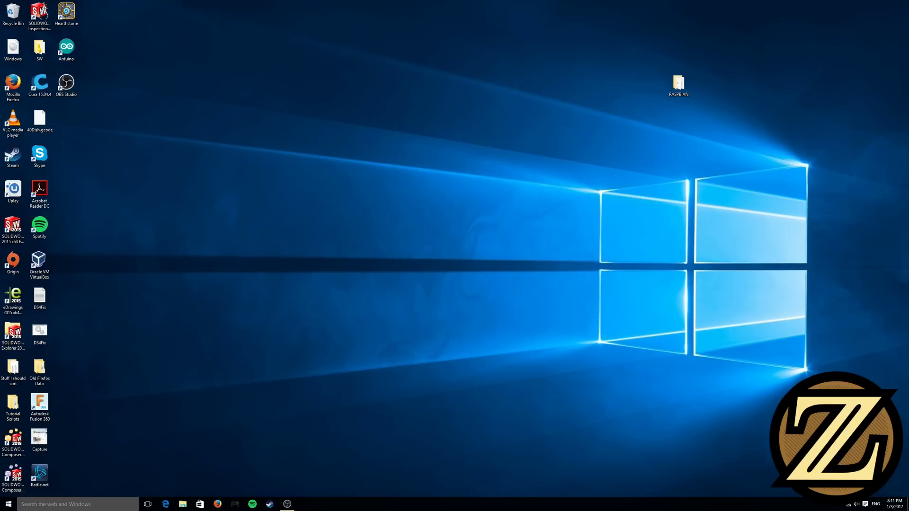
Open Command Prompt by searching for cmd
{"action": "left_click", "coordinate": [105, 504]}
{"action": "type", "text": "cmd"}
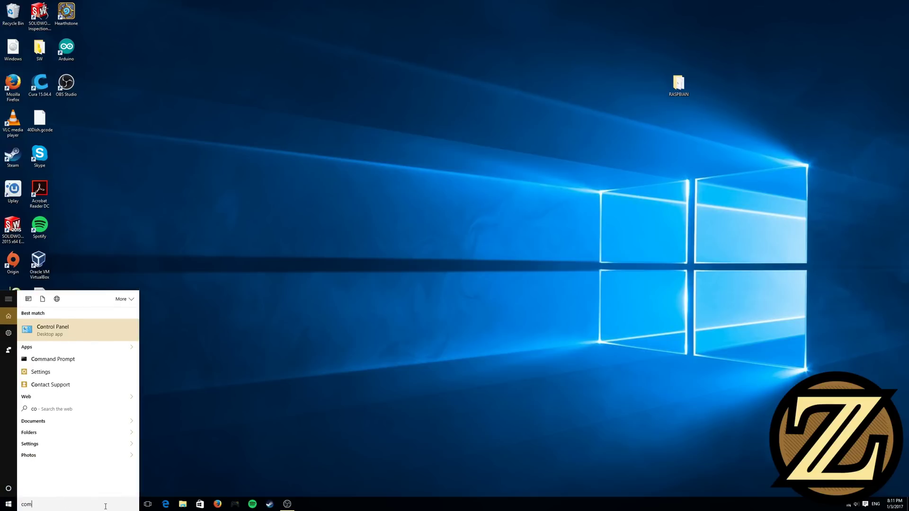
{"action": "key", "text": "Return"}
{"action": "left_click_drag", "start_coordinate": [221, 99], "coordinate": [412, 141]}
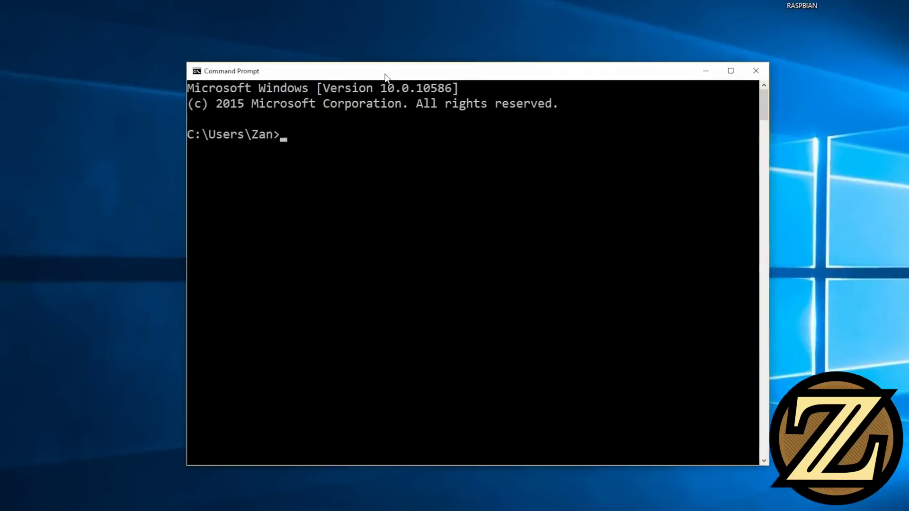
Run ping -4 raspberrypi.local, getting 4 replies from 10.0.1.13, then switch back to File Explorer
{"action": "type", "text": "ping -4"}
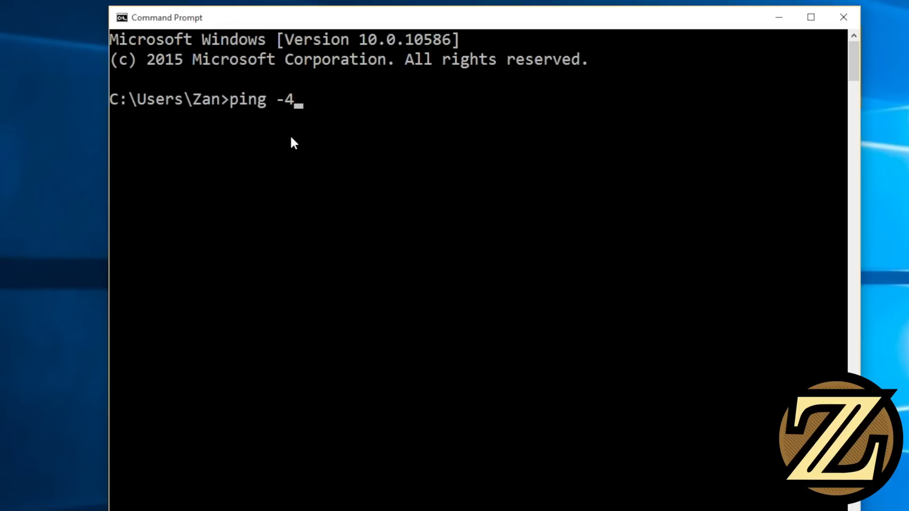
{"action": "type", "text": "raspberrypi."}
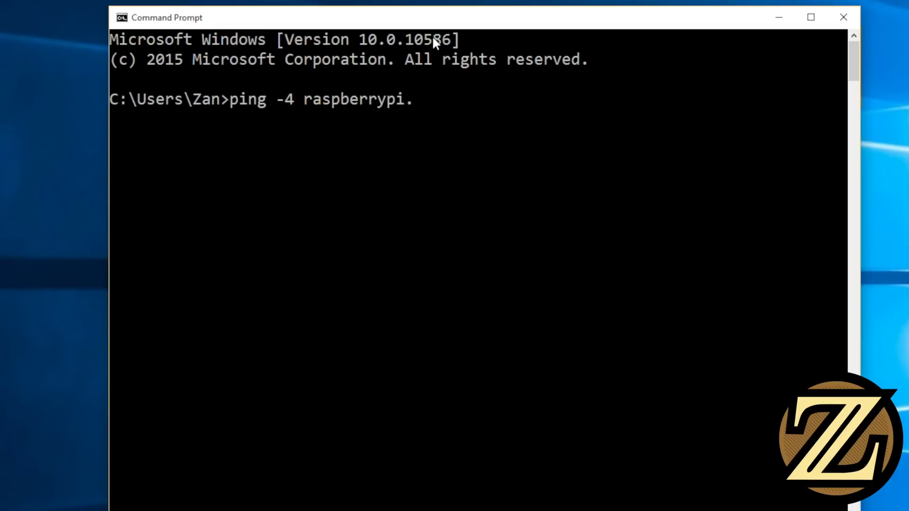
{"action": "type", "text": "local"}
{"action": "key", "text": "Return"}
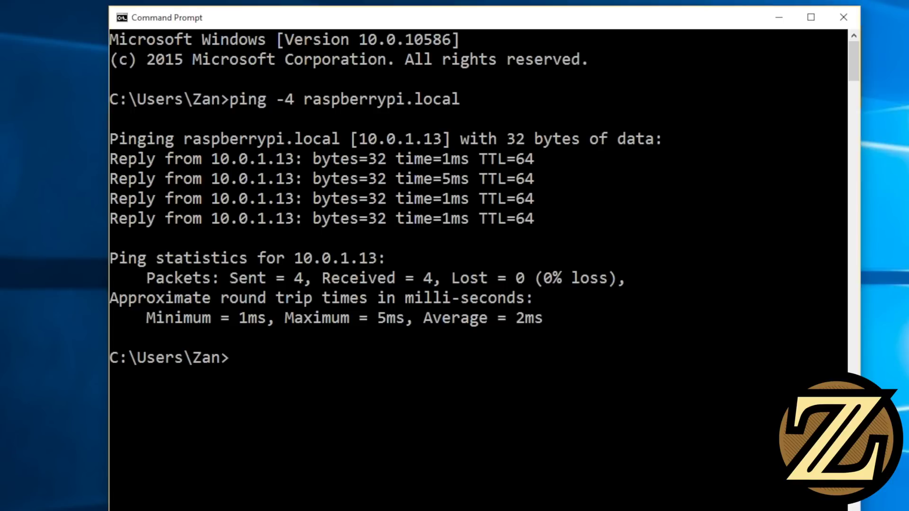
{"action": "key", "text": "alt+Tab"}
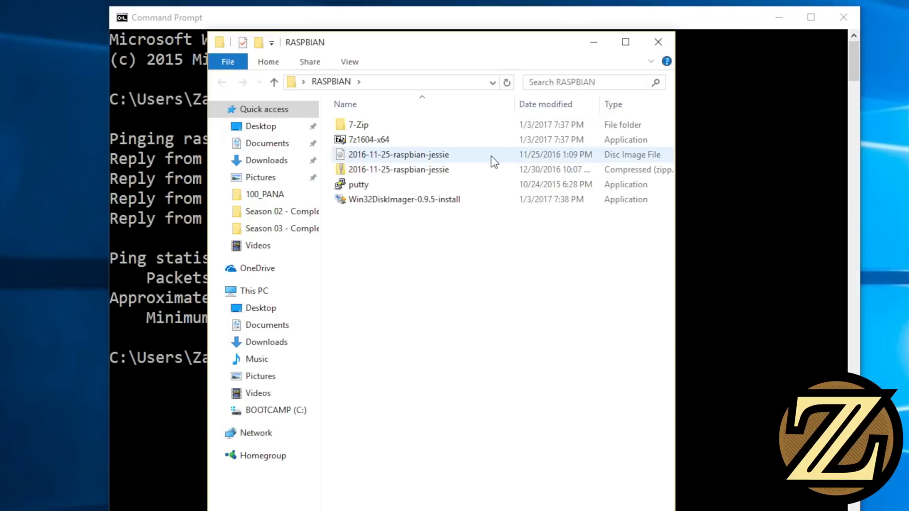
Launch PuTTY, open an SSH session to 10.0.1.13 and accept the Pi's host key
{"action": "double_click", "coordinate": [436, 186]}
{"action": "left_click_drag", "start_coordinate": [506, 67], "coordinate": [908, 38]}
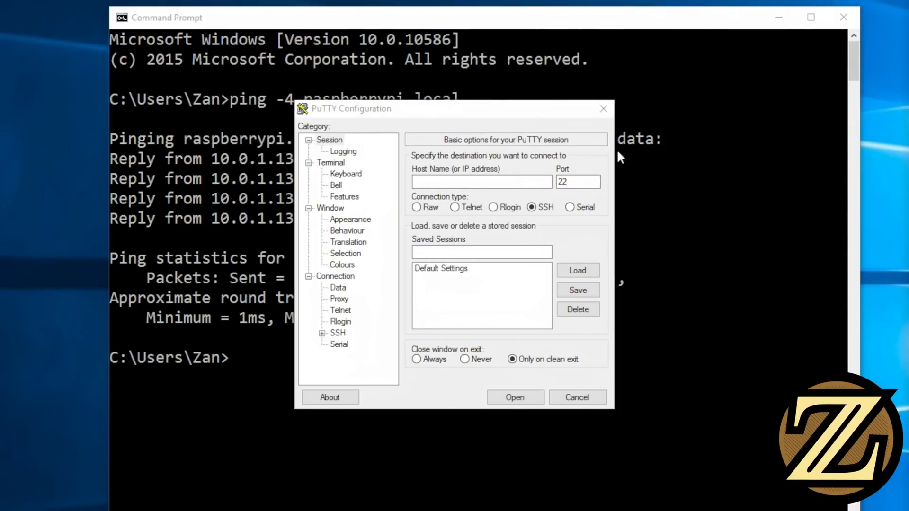
{"action": "left_click", "coordinate": [484, 119]}
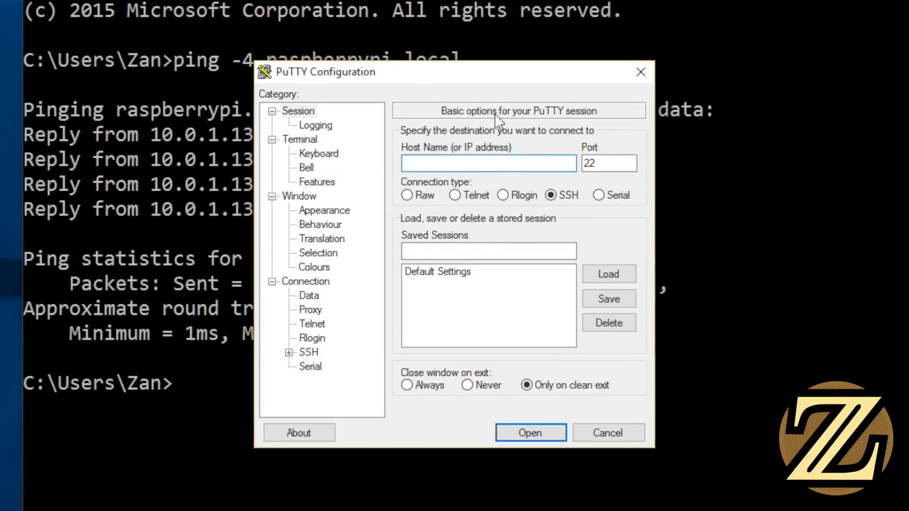
{"action": "left_click_drag", "start_coordinate": [438, 74], "coordinate": [489, 76]}
{"action": "type", "text": "1"}
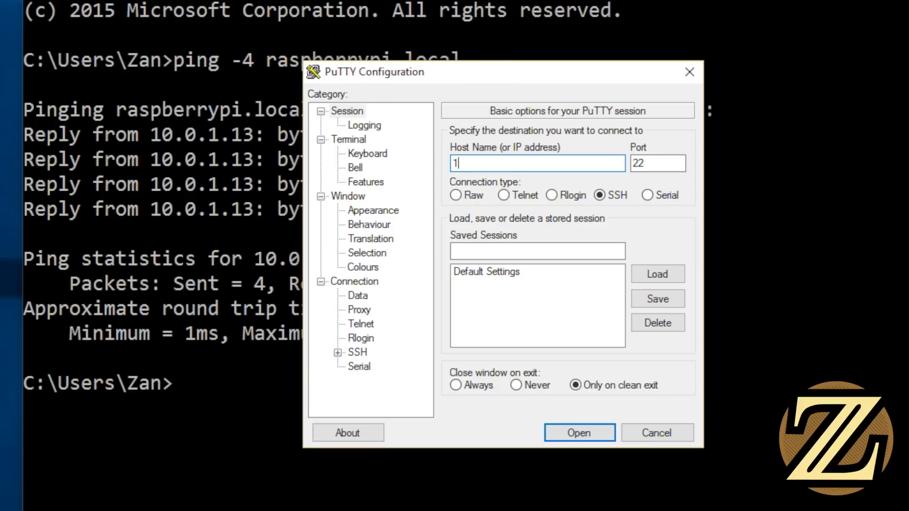
{"action": "type", "text": "0.0.1.13"}
{"action": "left_click", "coordinate": [576, 431]}
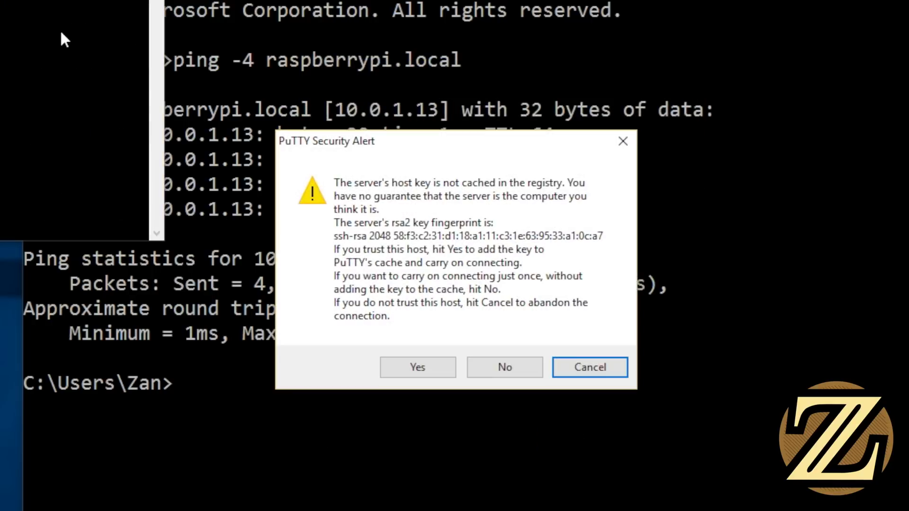
{"action": "left_click", "coordinate": [441, 370]}
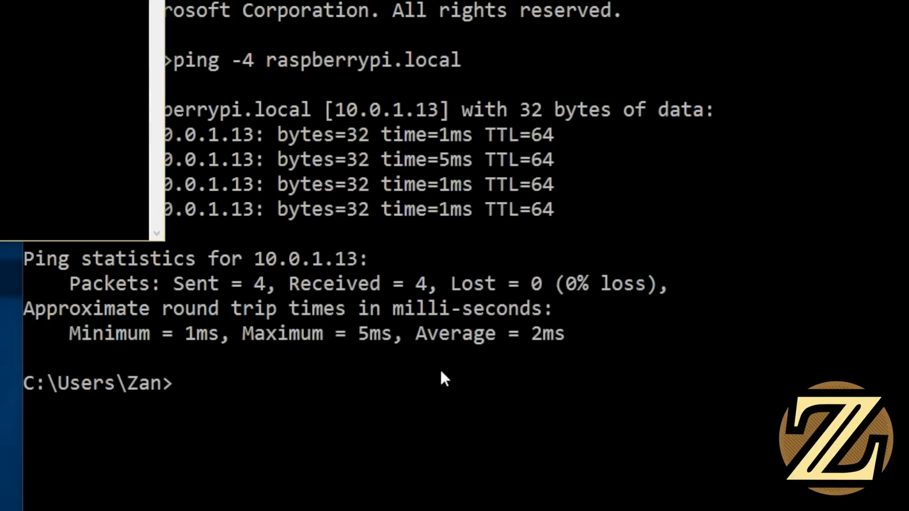
Log in to the Pi as pi with the account password and type sudo raspi-config
{"action": "left_click_drag", "start_coordinate": [0, 0], "coordinate": [438, 49]}
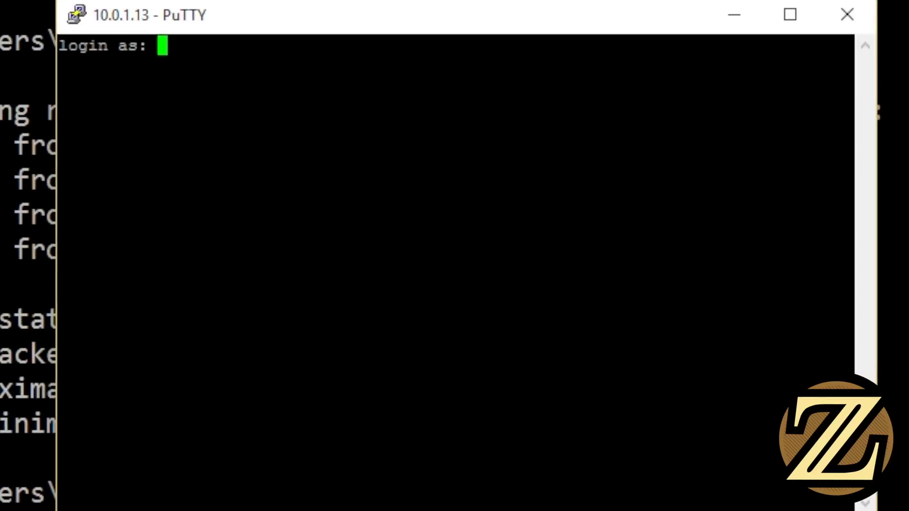
{"action": "type", "text": "pi"}
{"action": "key", "text": "Return"}
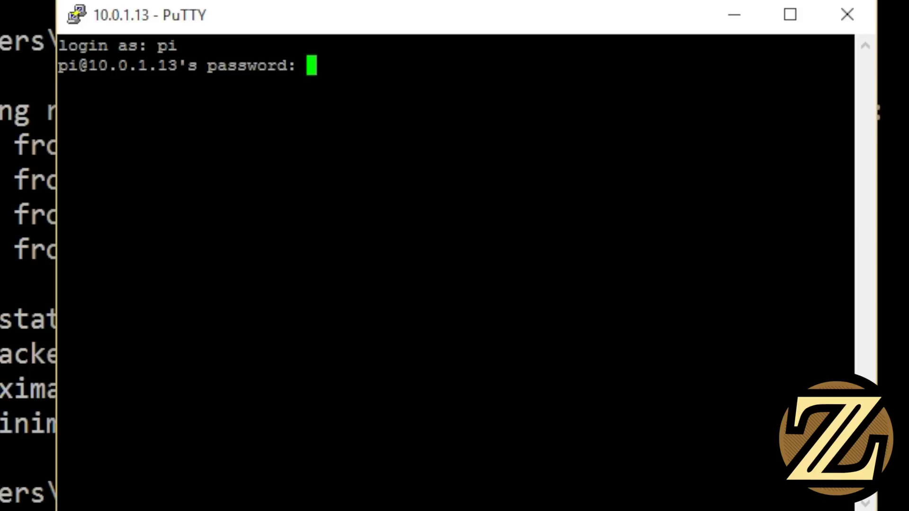
{"action": "key", "text": "Return"}
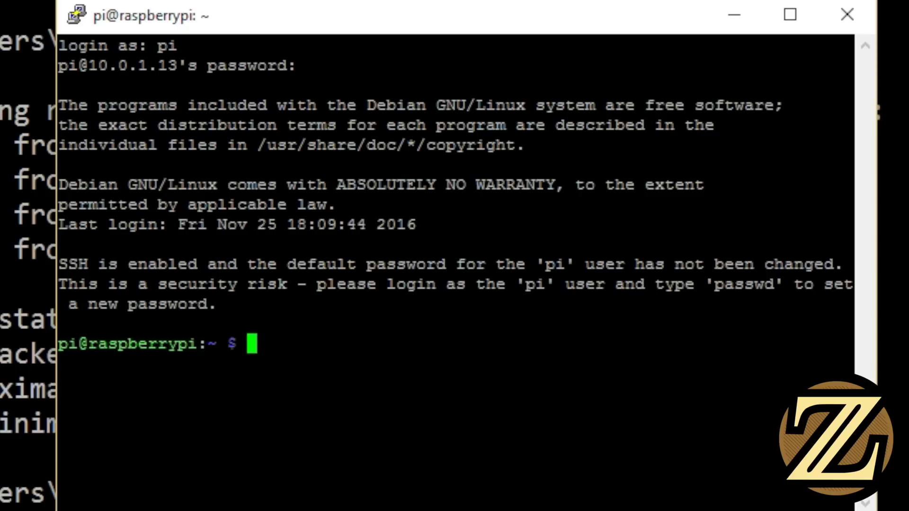
{"action": "type", "text": "sudo r"}
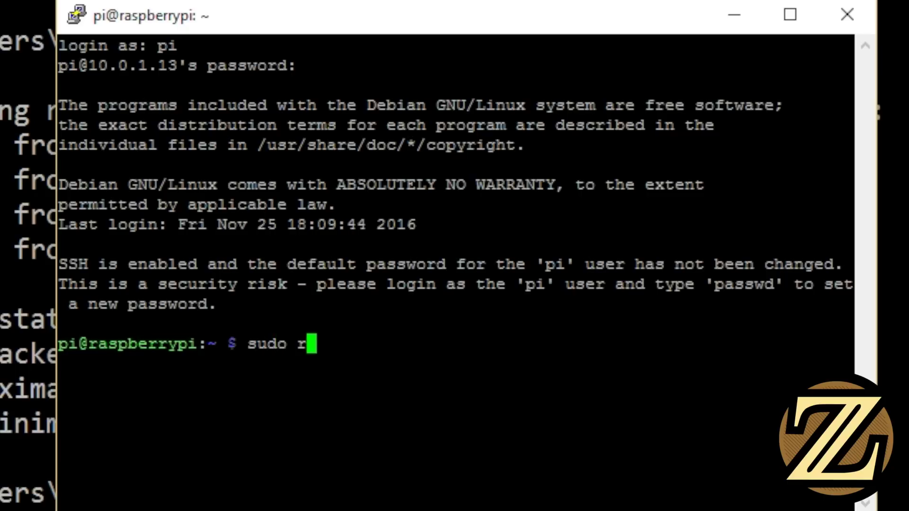
{"action": "type", "text": "aspi-config"}
Start raspi-config and expand the root filesystem to fill the SD card
{"action": "key", "text": "Return"}
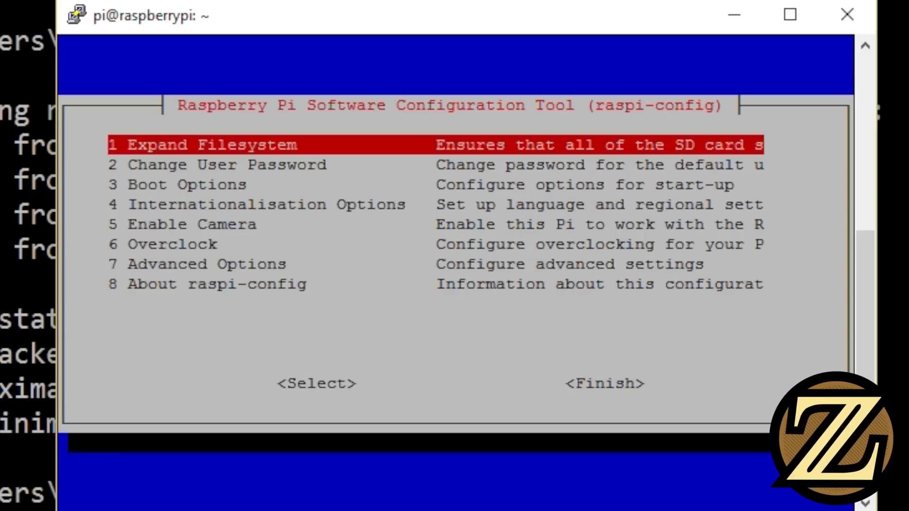
{"action": "key", "text": "Down"}
{"action": "key", "text": "Up"}
{"action": "key", "text": "Return"}
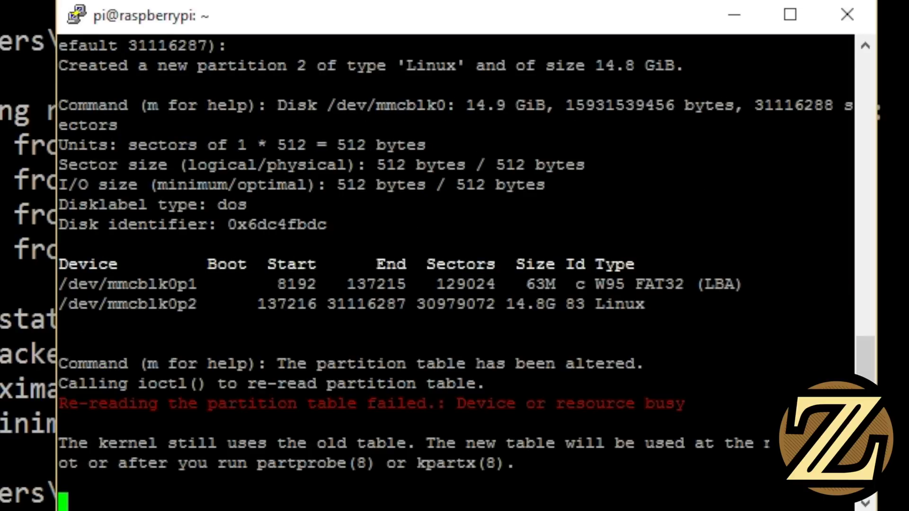
{"action": "key", "text": "Return"}
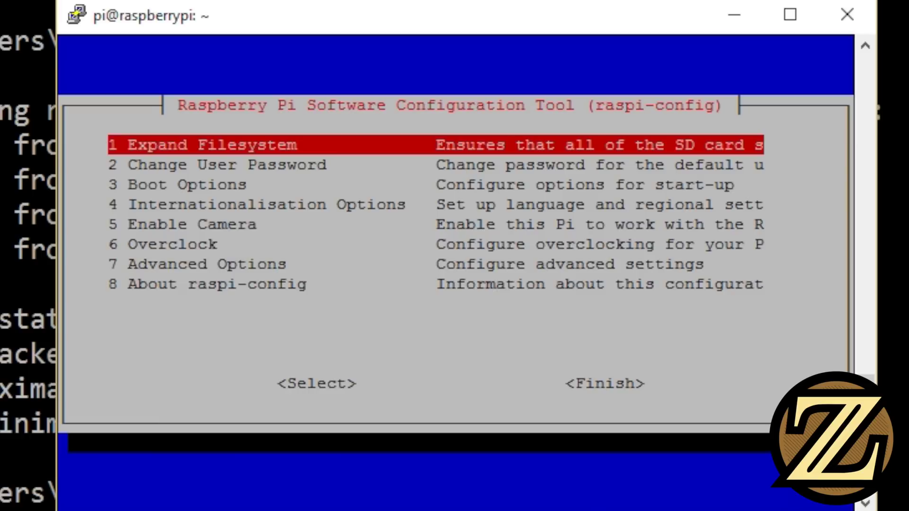
Set Boot Options > Desktop / CLI to B4 Desktop Autologin
{"action": "key", "text": "Down"}
{"action": "key", "text": "Down"}
{"action": "key", "text": "Return"}
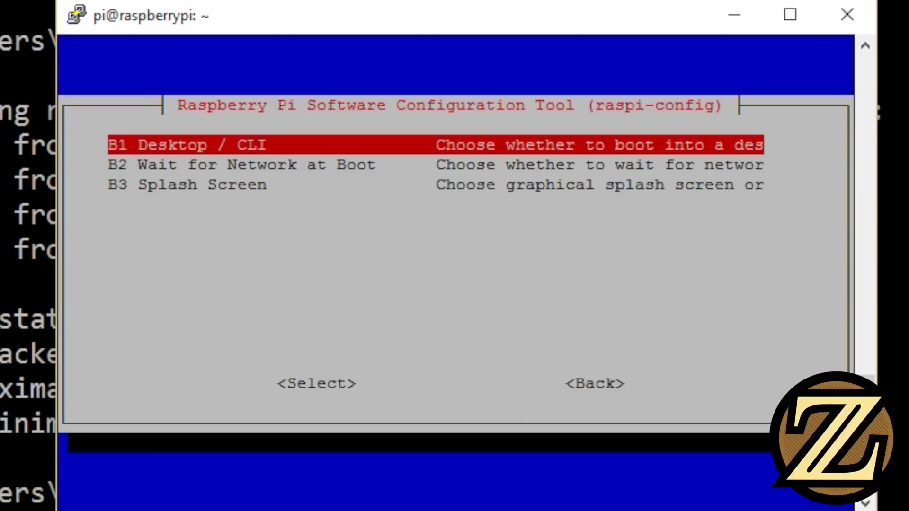
{"action": "key", "text": "Return"}
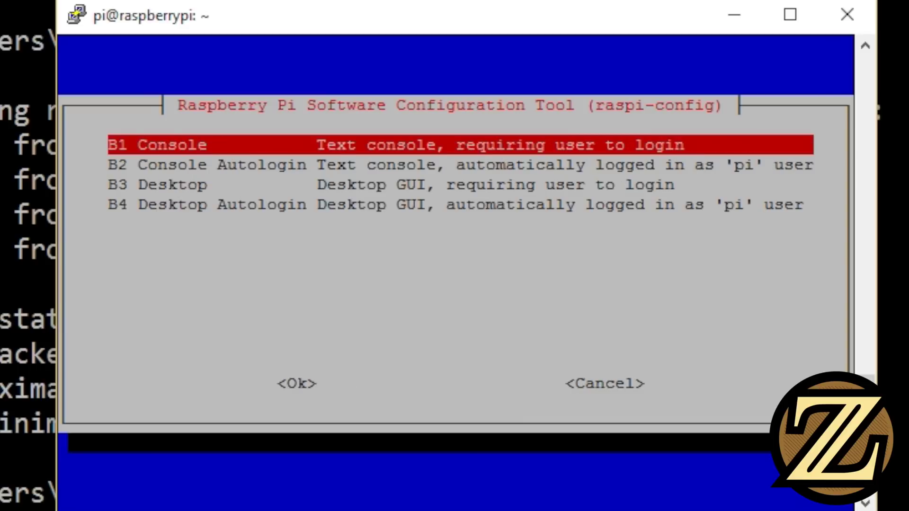
{"action": "key", "text": "Down"}
{"action": "key", "text": "Down"}
{"action": "key", "text": "Down"}
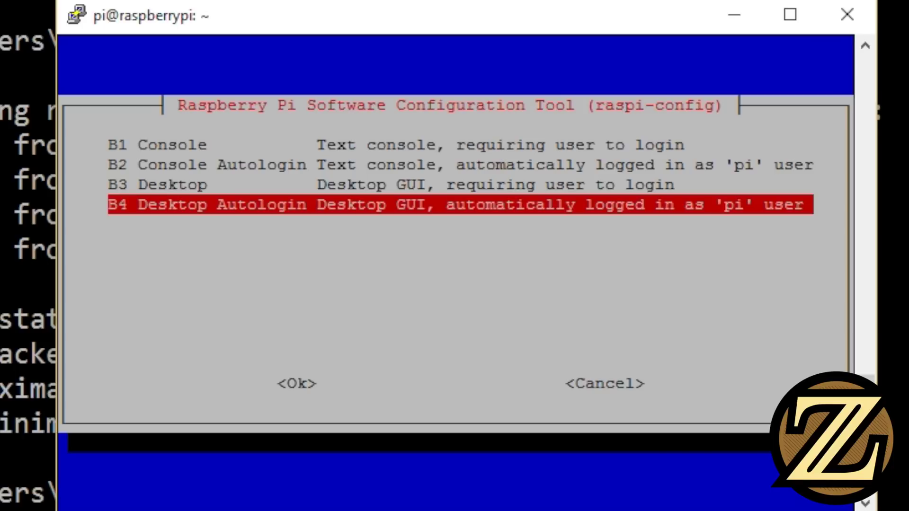
{"action": "key", "text": "Return"}
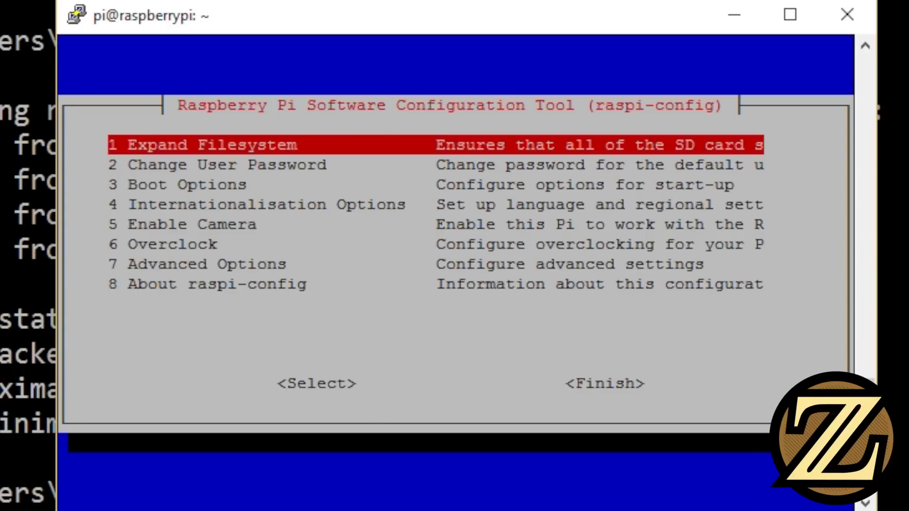
Leave Advanced Options unchanged and finish raspi-config to reach the reboot prompt
{"action": "key", "text": "Down"}
{"action": "key", "text": "Down"}
{"action": "key", "text": "Down"}
{"action": "key", "text": "Down"}
{"action": "key", "text": "Down"}
{"action": "key", "text": "Down"}
{"action": "key", "text": "Return"}
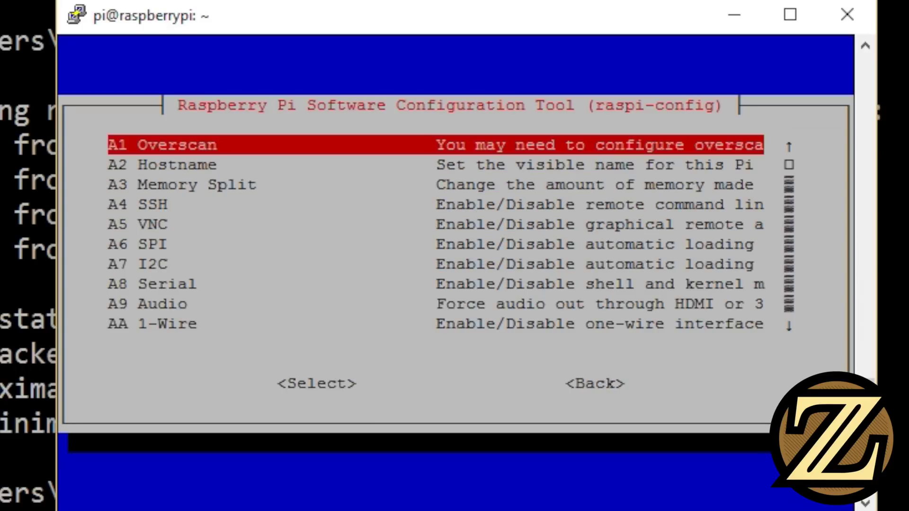
{"action": "key", "text": "Tab"}
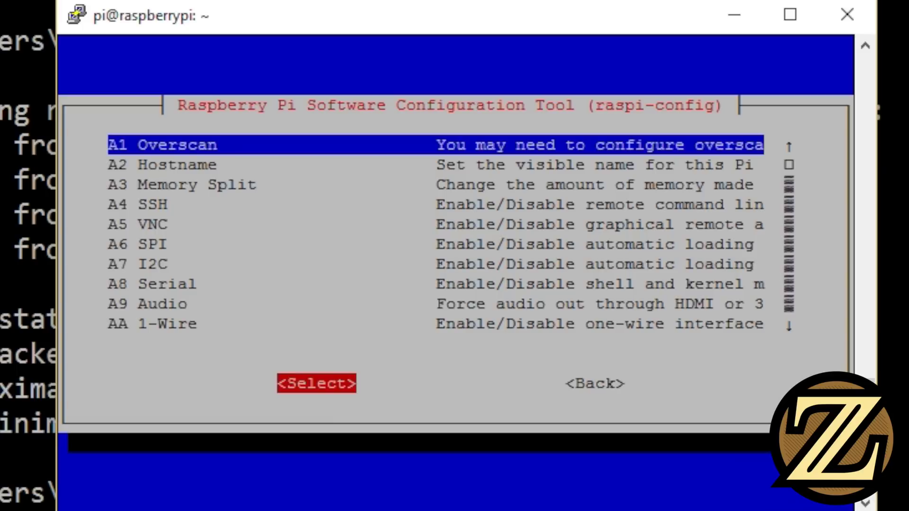
{"action": "key", "text": "Tab"}
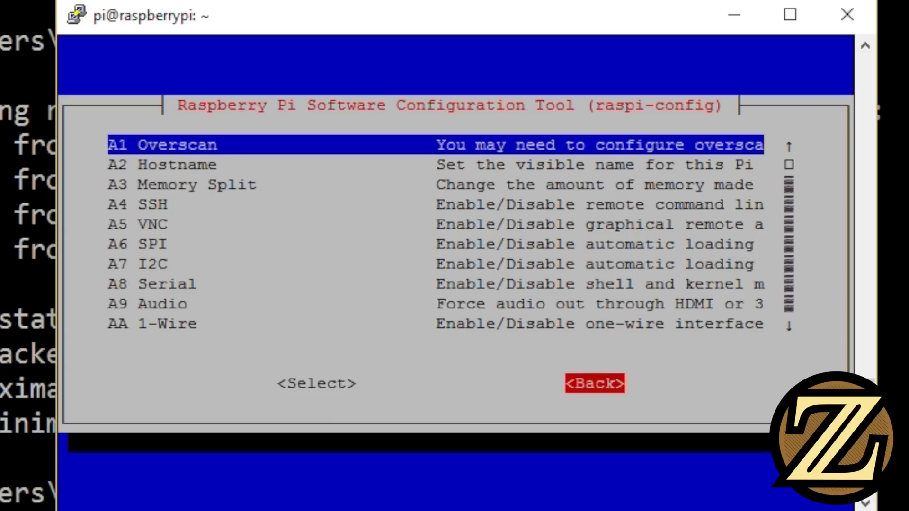
{"action": "key", "text": "Return"}
{"action": "key", "text": "Tab"}
{"action": "key", "text": "Tab"}
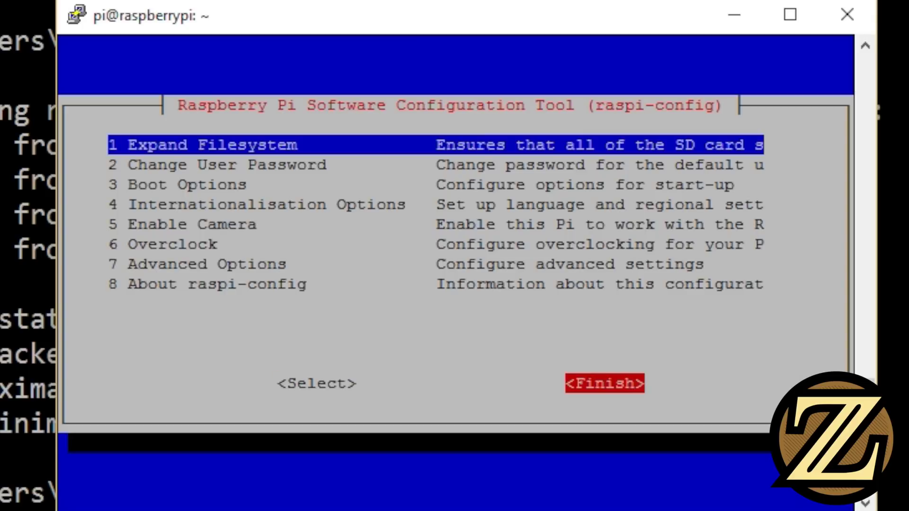
{"action": "key", "text": "Return"}
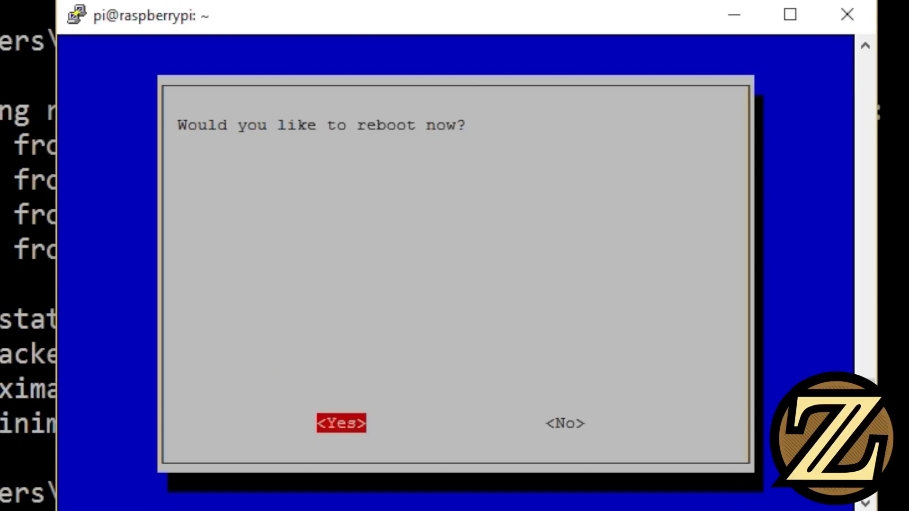
Reboot the Pi, dismiss the connection-lost error and close the dead SSH session
{"action": "key", "text": "Return"}
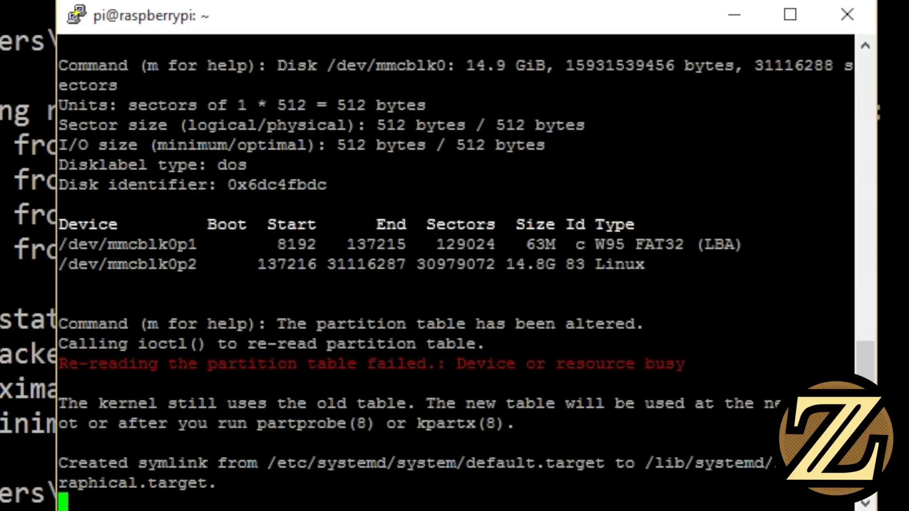
{"action": "key", "text": "Return"}
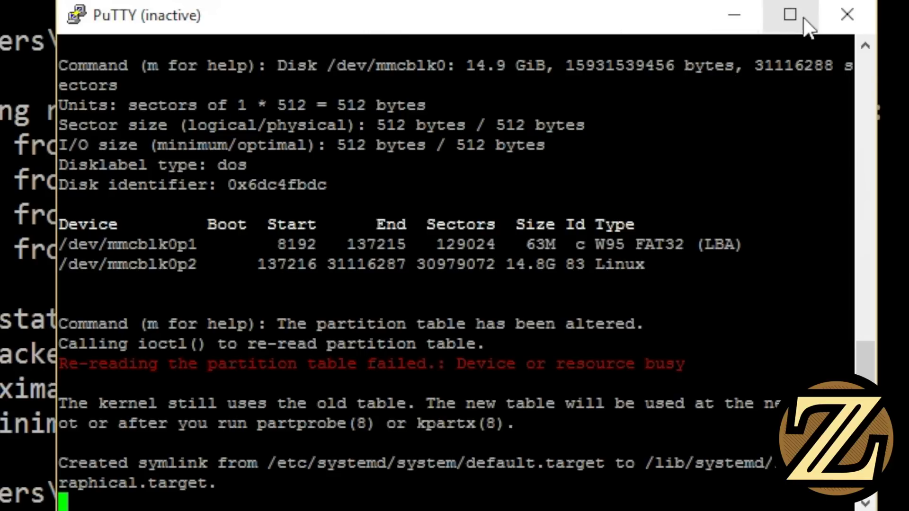
{"action": "left_click", "coordinate": [847, 19]}
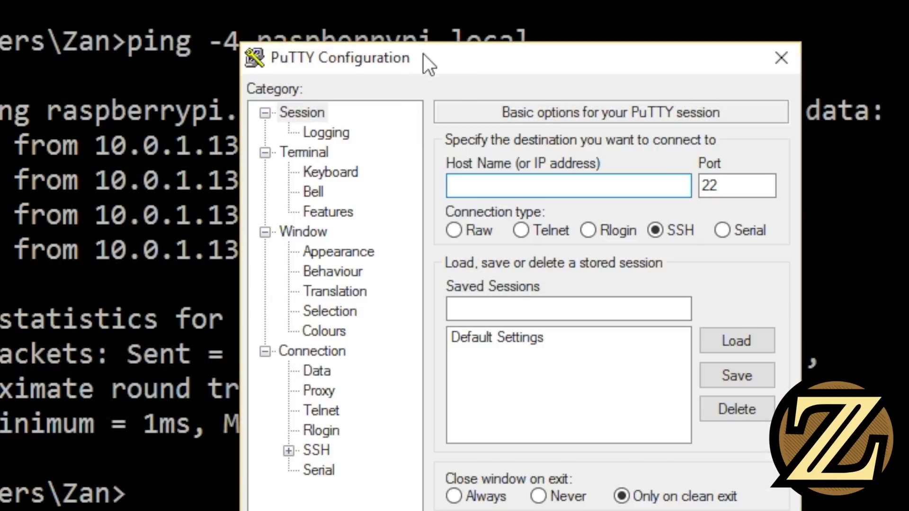
Open a new PuTTY SSH session to raspberrypi.local and accept its host key
{"action": "left_click_drag", "start_coordinate": [424, 56], "coordinate": [631, 54]}
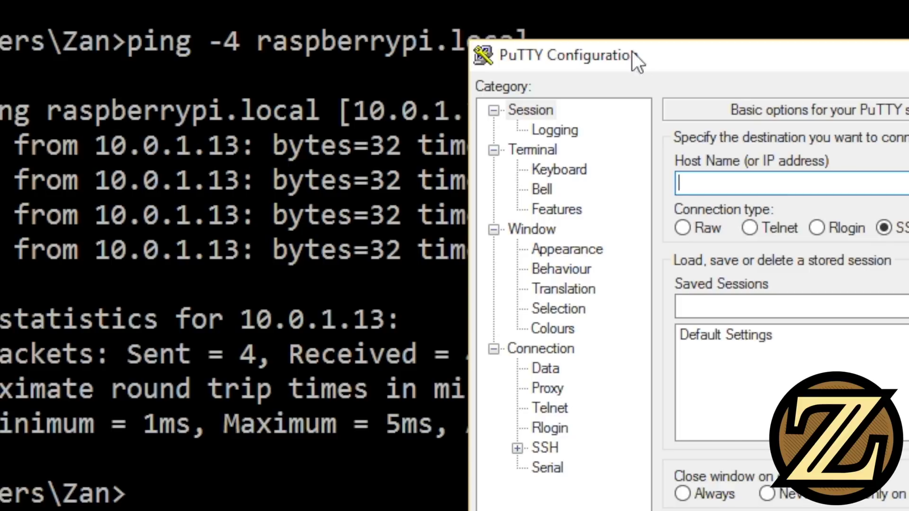
{"action": "left_click_drag", "start_coordinate": [632, 51], "coordinate": [532, 61]}
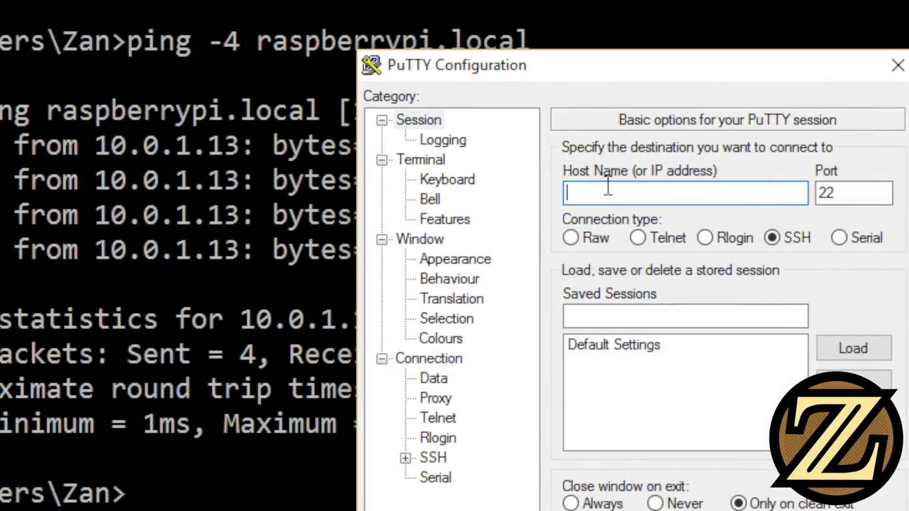
{"action": "left_click_drag", "start_coordinate": [520, 64], "coordinate": [563, 110]}
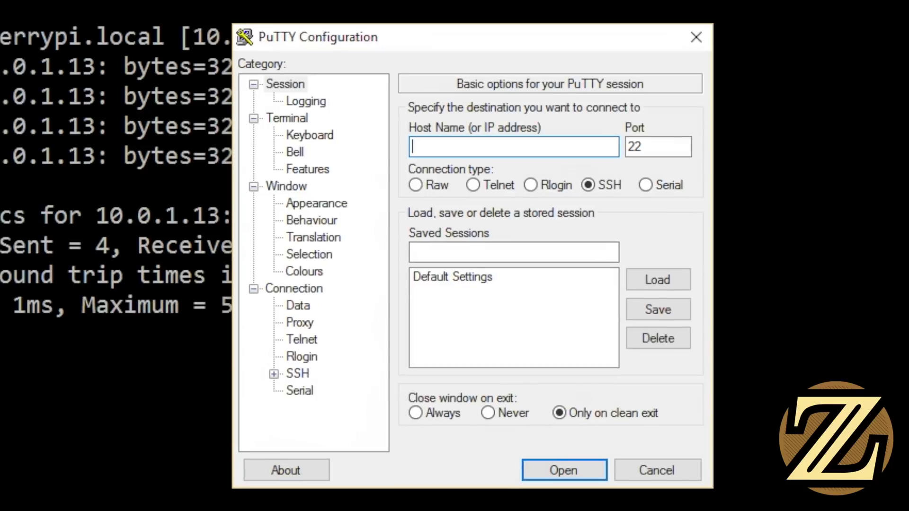
{"action": "type", "text": "raspberrypi.local"}
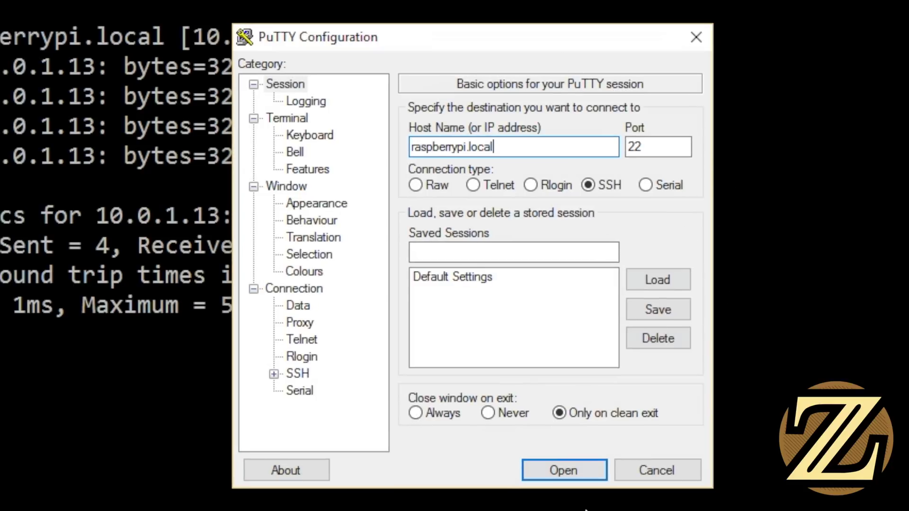
{"action": "left_click", "coordinate": [584, 473]}
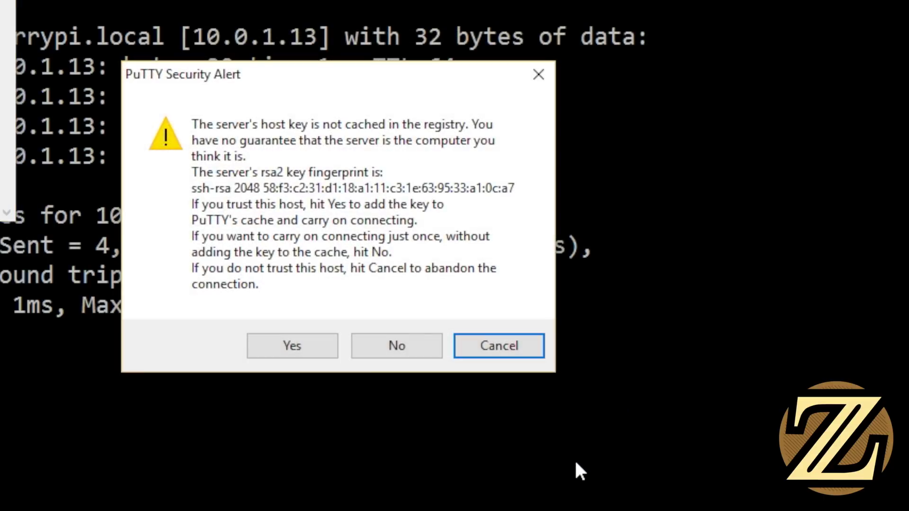
{"action": "left_click", "coordinate": [295, 342]}
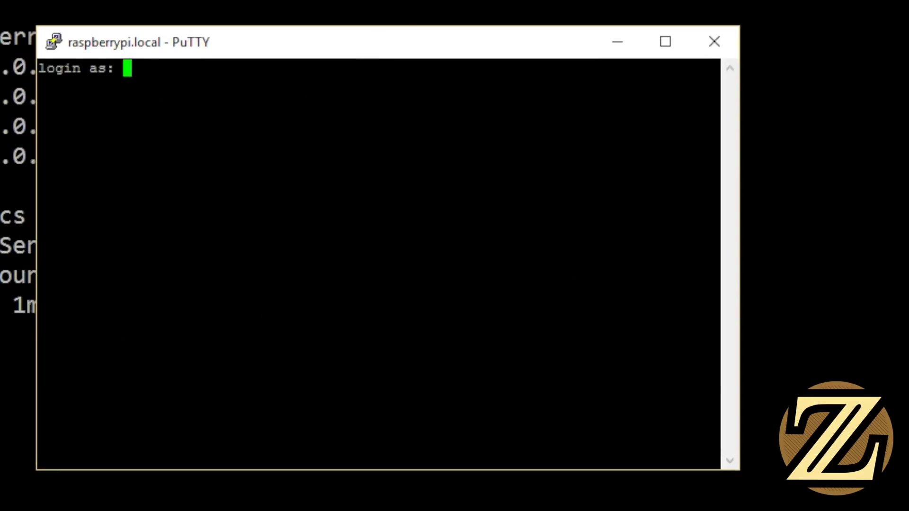
Log back in to raspberrypi.local as pi with the account password
{"action": "type", "text": "pi"}
{"action": "key", "text": "Return"}
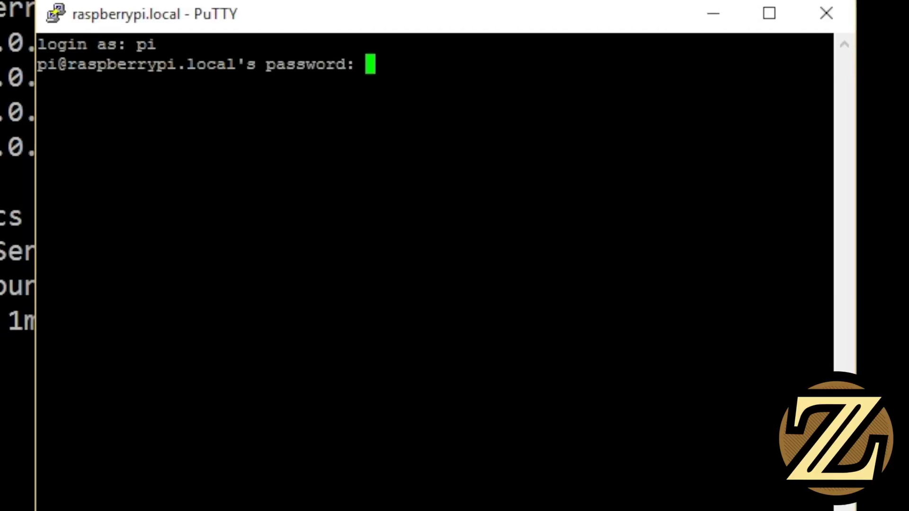
{"action": "key", "text": "Return"}
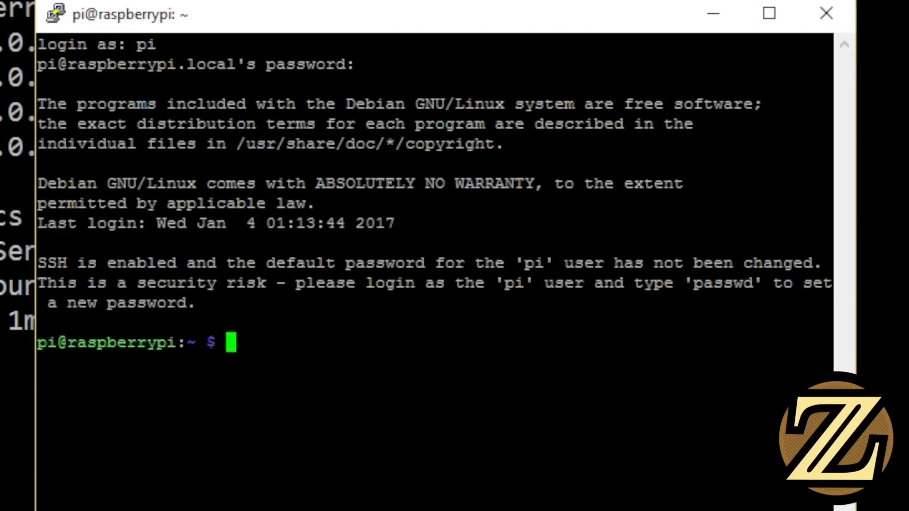